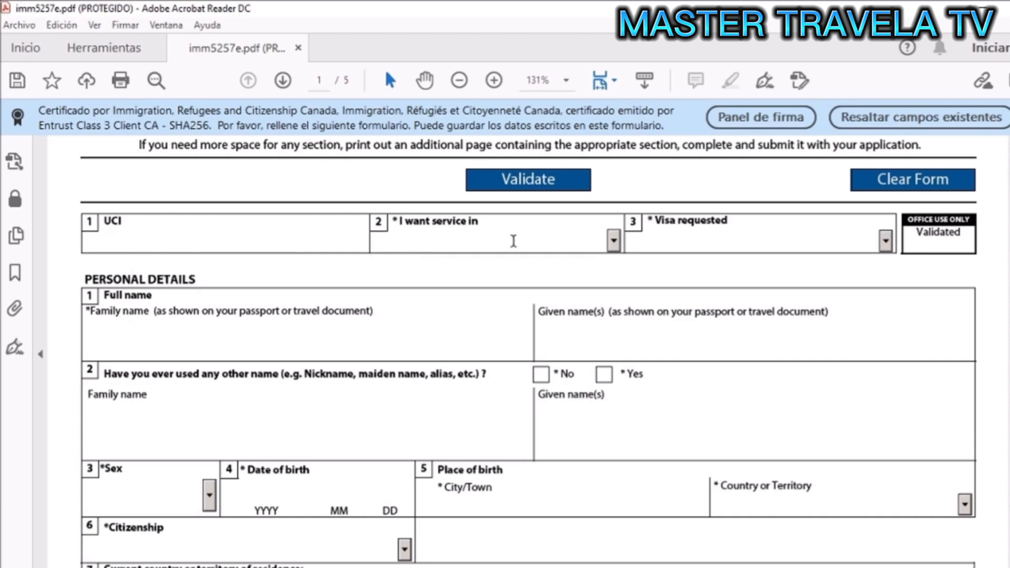
# - Choose English service and Visitor Visa, then enter the applicant's family name
pyautogui.click(613, 243)
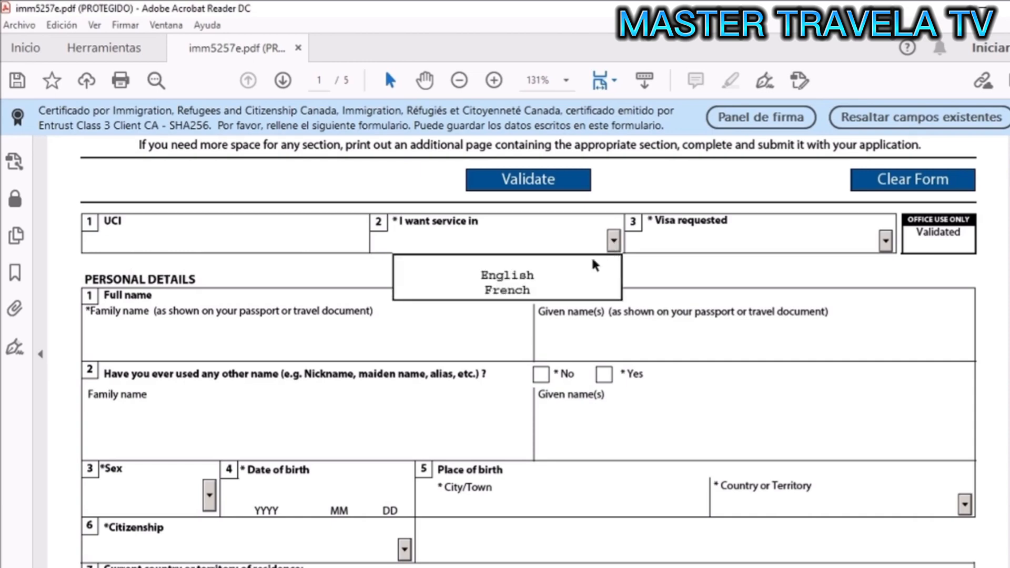
pyautogui.click(560, 274)
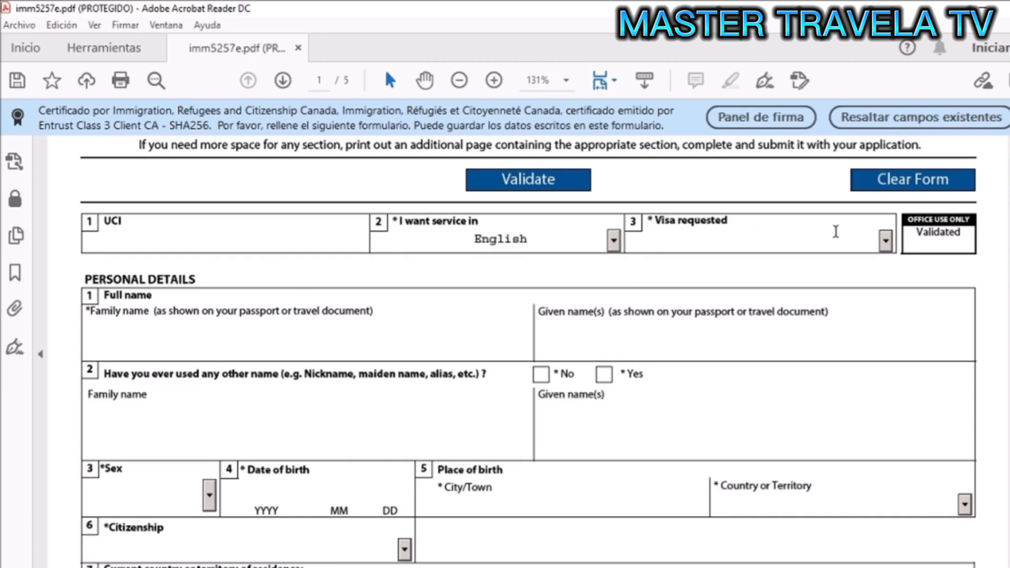
pyautogui.click(886, 243)
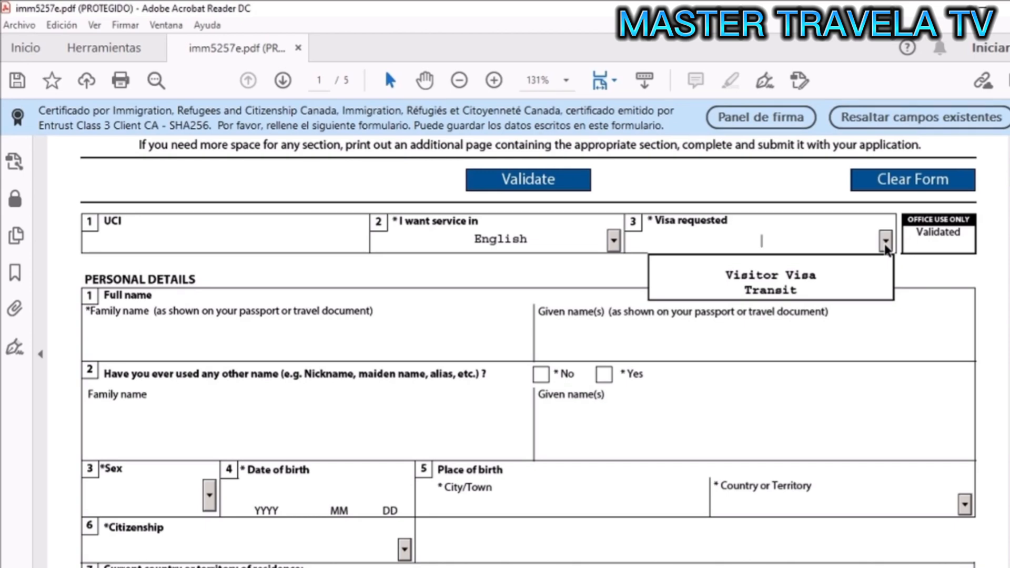
pyautogui.click(818, 278)
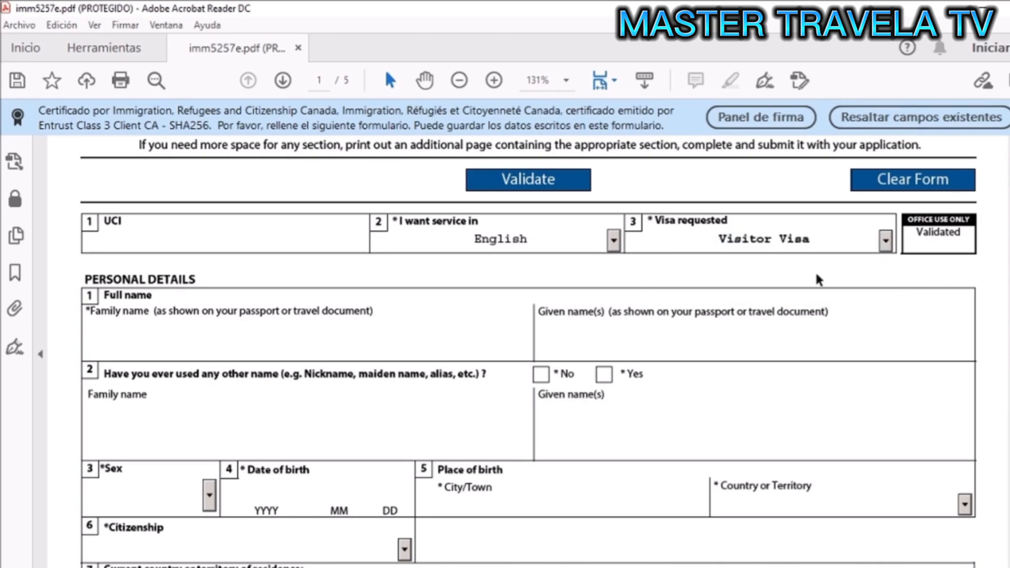
pyautogui.click(277, 344)
pyautogui.press('Tab')
# - Enter the applicant's given name and answer No to having used other names
pyautogui.write('User')
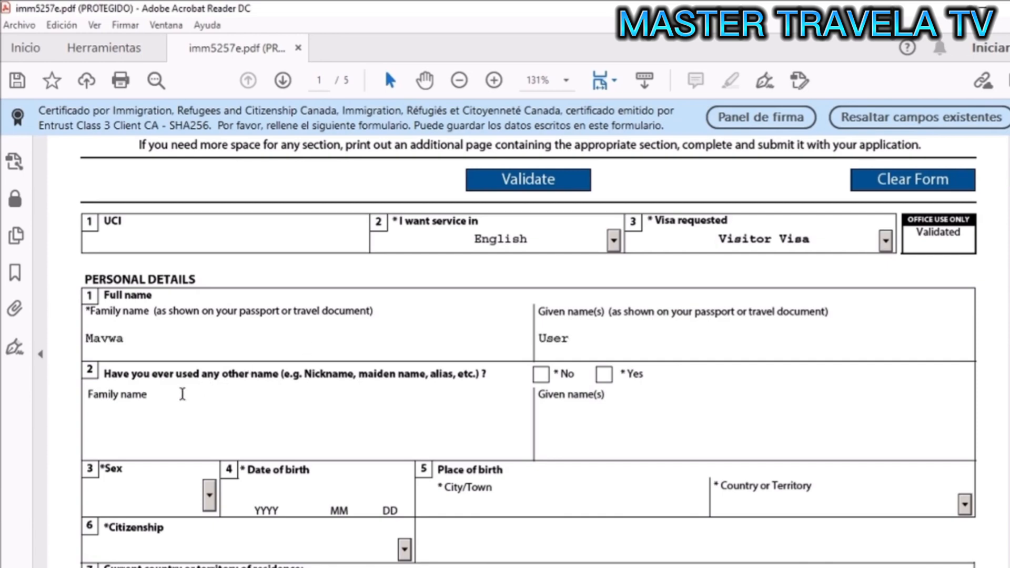
pyautogui.scroll(-1, 225, 381)
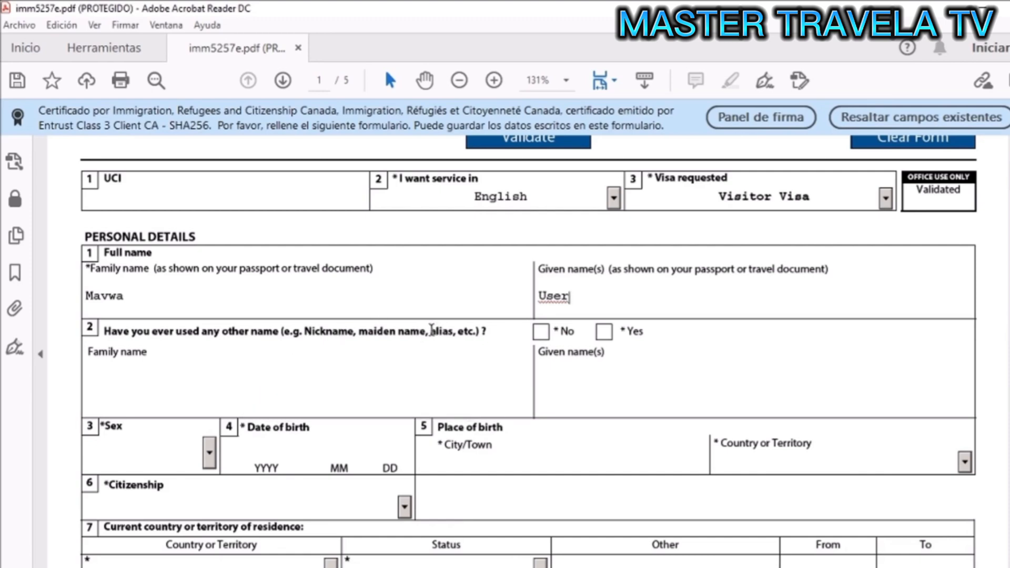
pyautogui.click(544, 335)
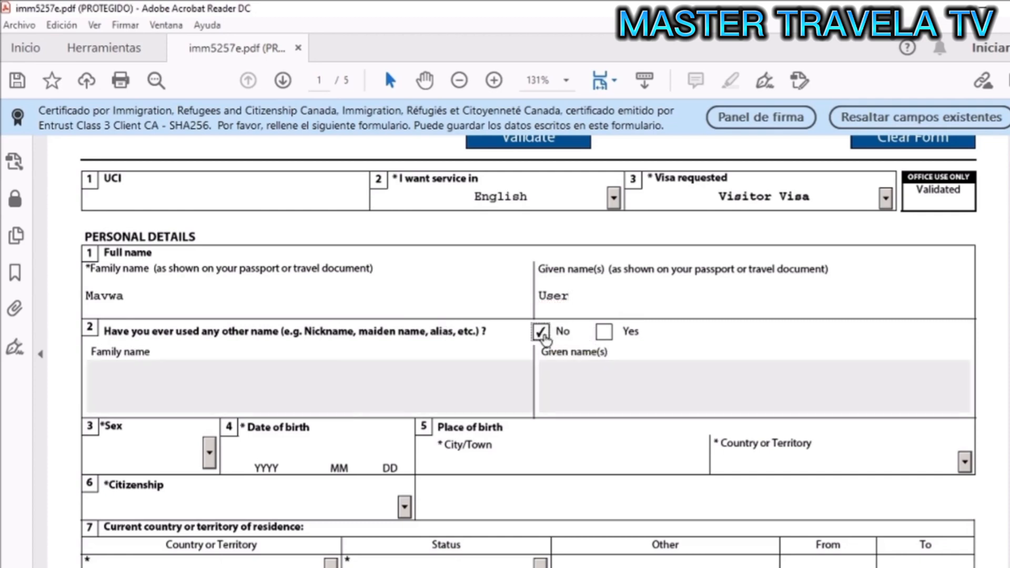
pyautogui.scroll(-1, 414, 335)
pyautogui.scroll(-3, 414, 335)
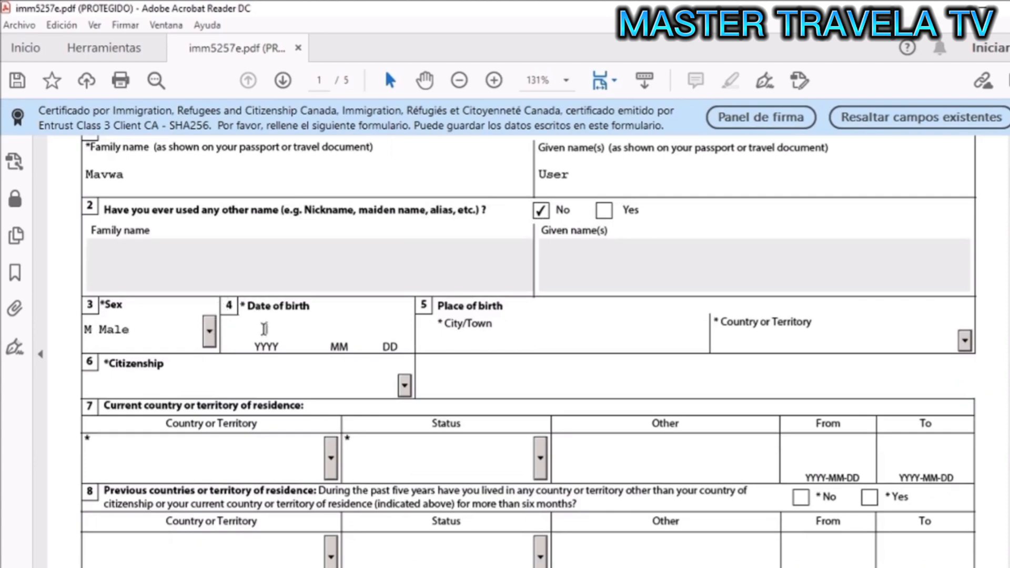
# - Enter birth date 1990-01-01 and birth city qwertyu
pyautogui.click(264, 330)
pyautogui.write('1990')
pyautogui.click(337, 328)
pyautogui.write('0101')
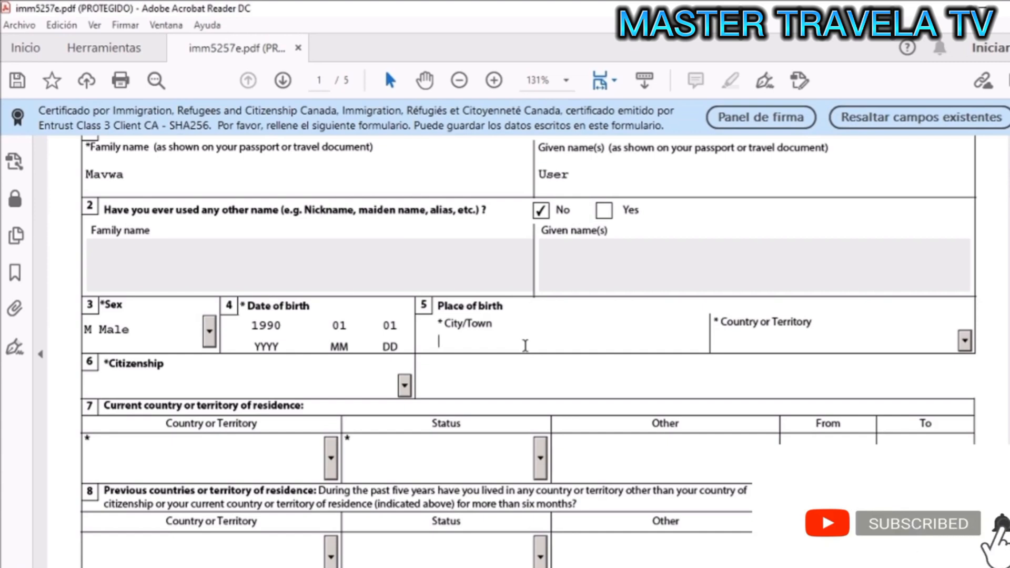
pyautogui.write('qwertyu')
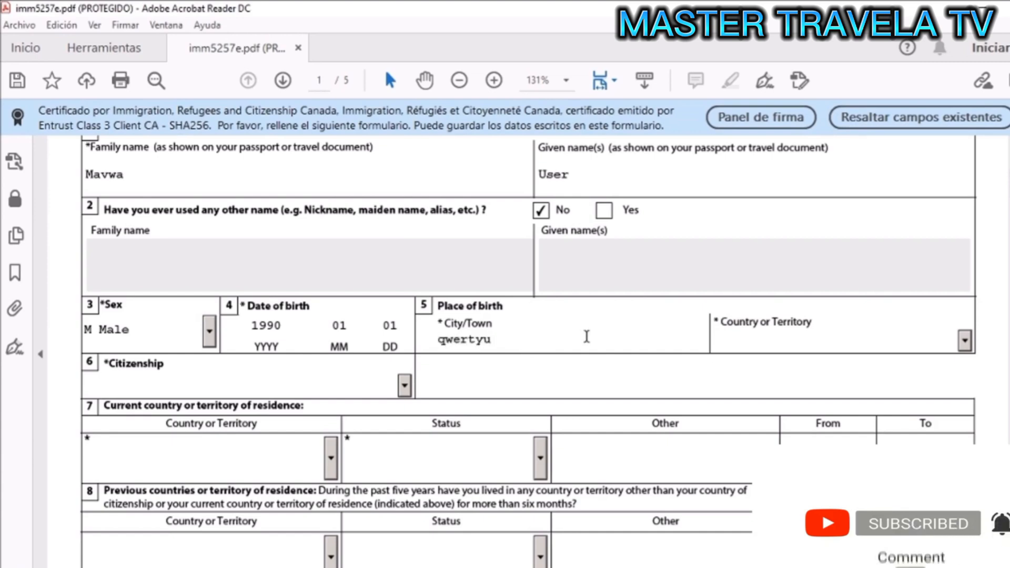
# - Set Albania as both the country of birth and the citizenship
pyautogui.click(965, 340)
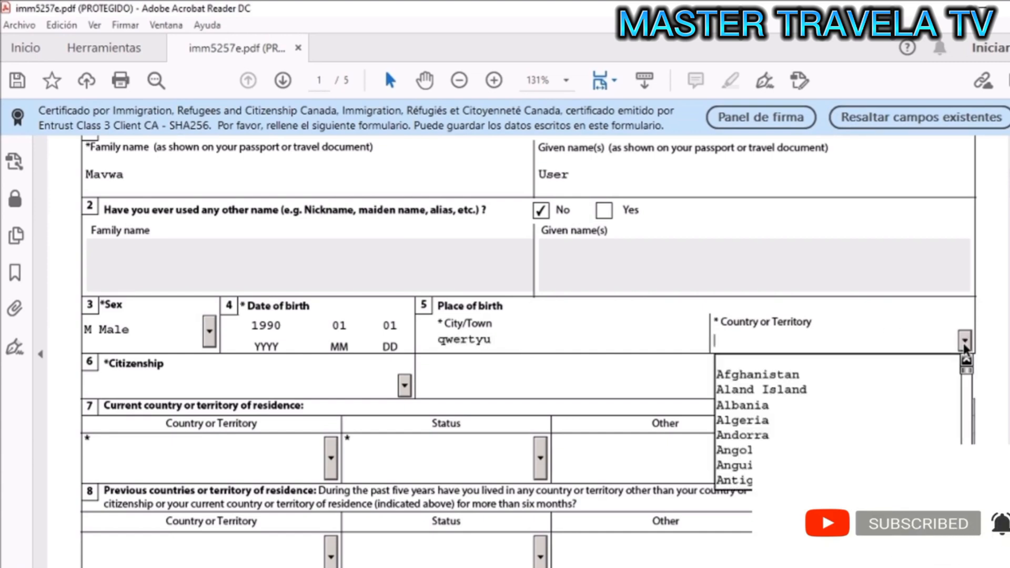
pyautogui.click(833, 406)
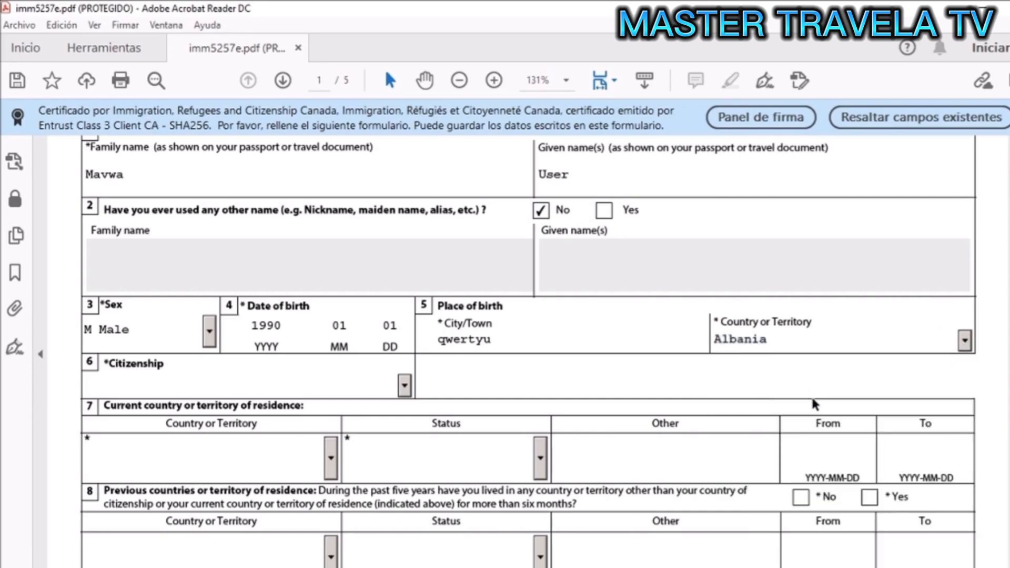
pyautogui.click(404, 387)
pyautogui.click(293, 437)
pyautogui.scroll(-3, 479, 395)
pyautogui.scroll(-3, 425, 350)
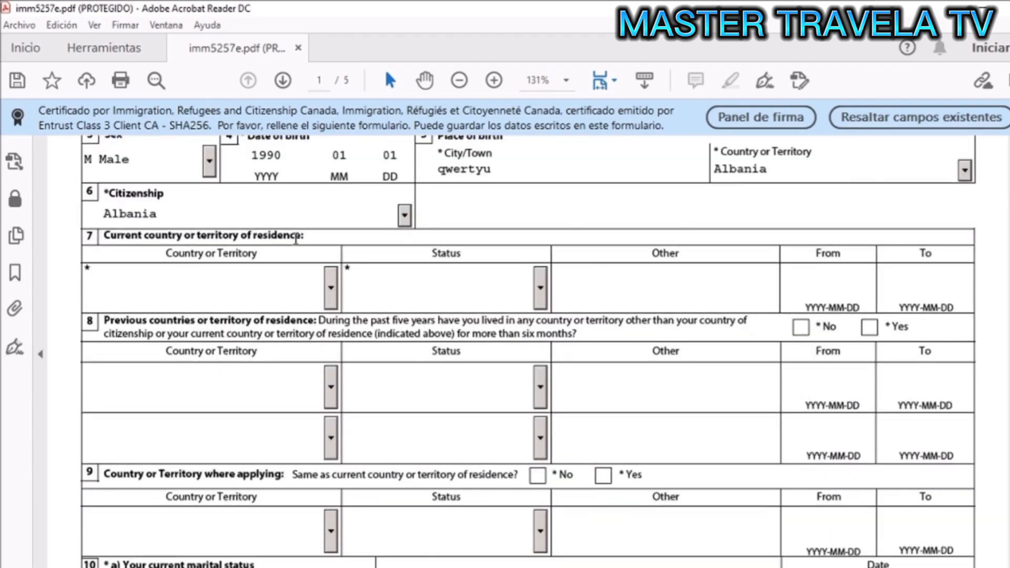
# - Set current country of residence to Albania with Citizen status
pyautogui.click(332, 290)
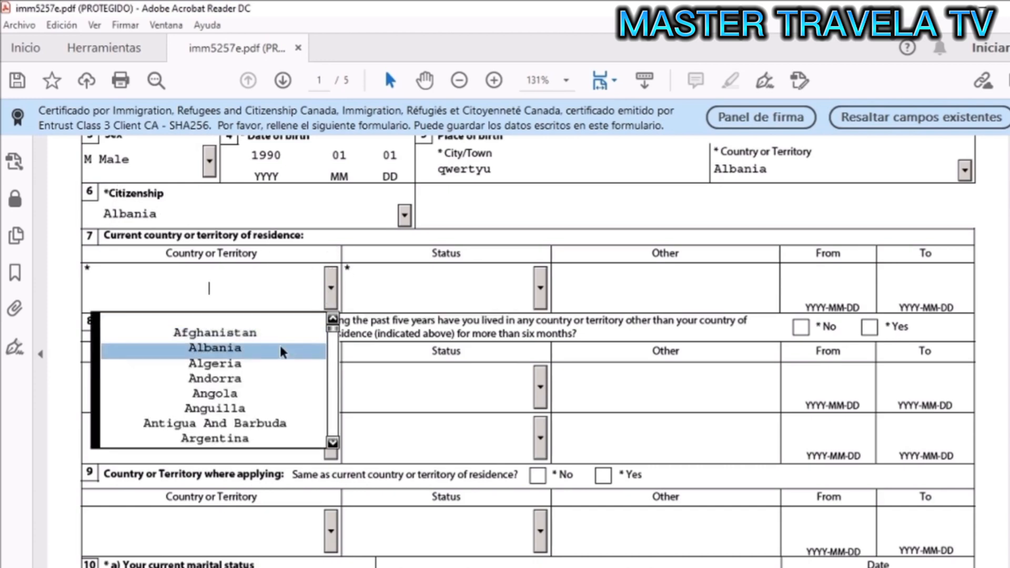
pyautogui.click(280, 348)
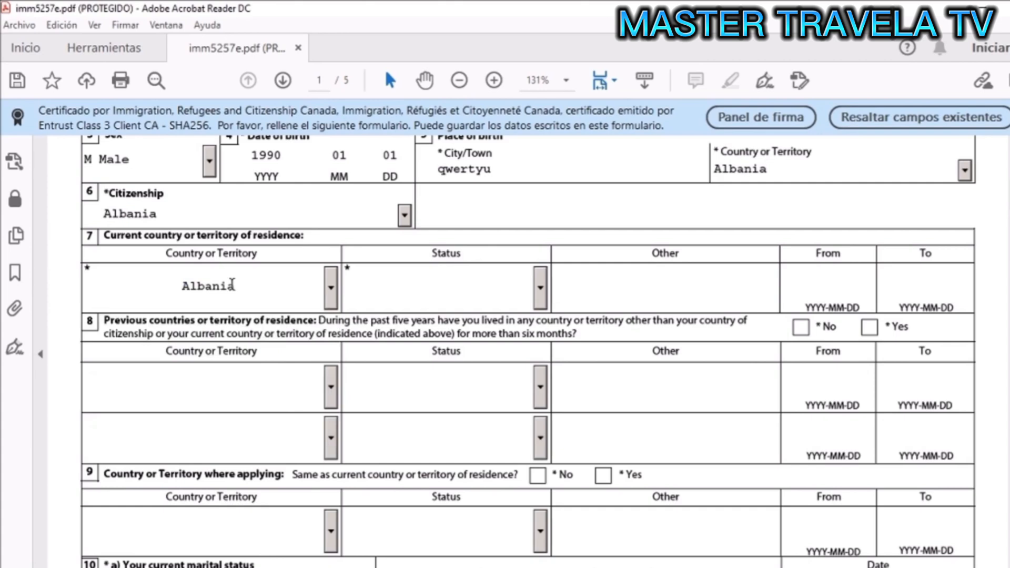
pyautogui.click(544, 292)
pyautogui.click(542, 288)
pyautogui.click(543, 295)
pyautogui.scroll(-1, 545, 344)
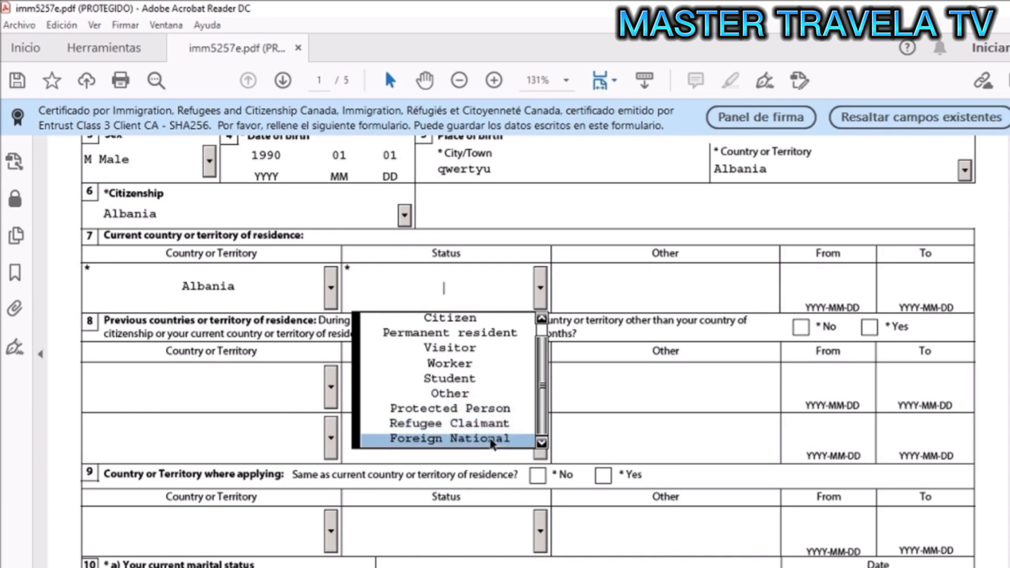
pyautogui.click(482, 321)
pyautogui.click(572, 291)
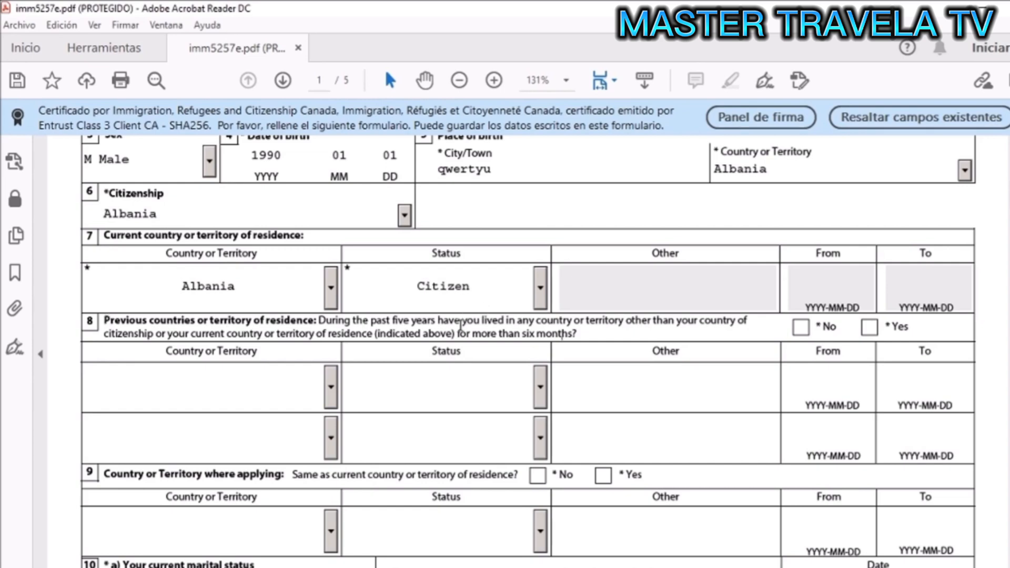
# - Answer No to having lived in other countries for more than six months
pyautogui.moveTo(457, 333); pyautogui.dragTo(554, 330)
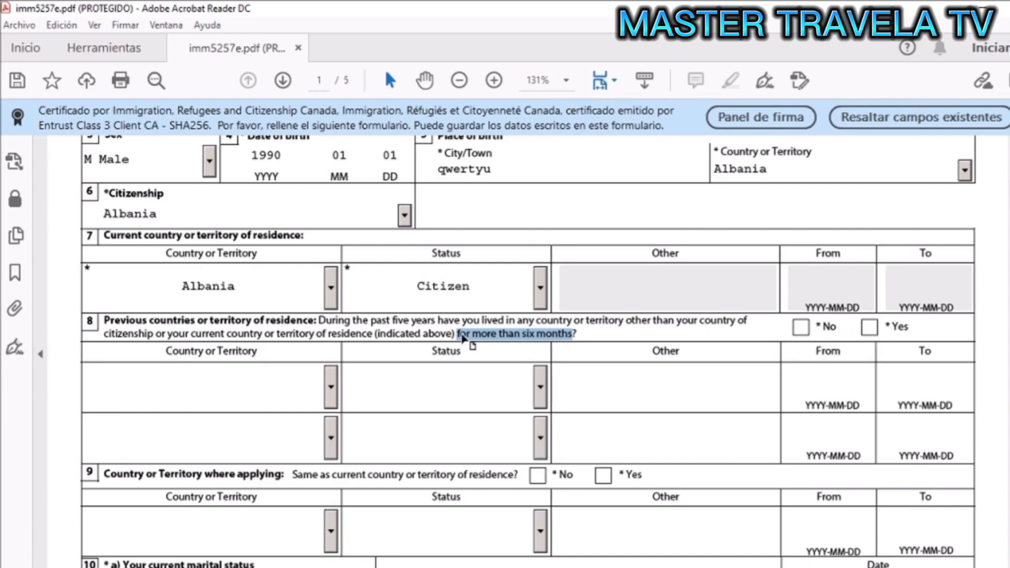
pyautogui.click(602, 338)
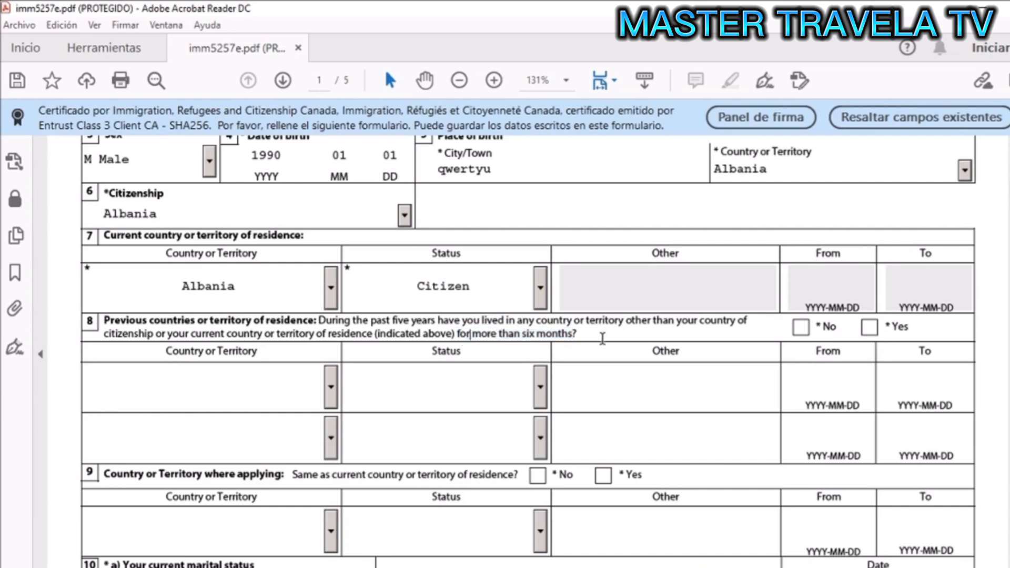
pyautogui.click(801, 328)
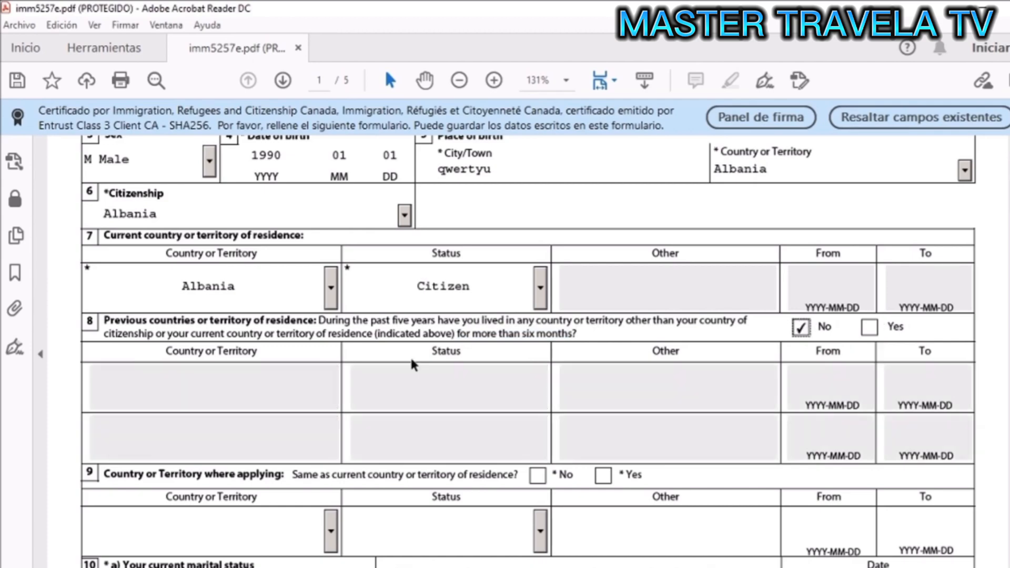
# - Keep previous residence at No and answer Yes to applying from the residence country
pyautogui.scroll(-3, 411, 361)
pyautogui.scroll(-2, 412, 361)
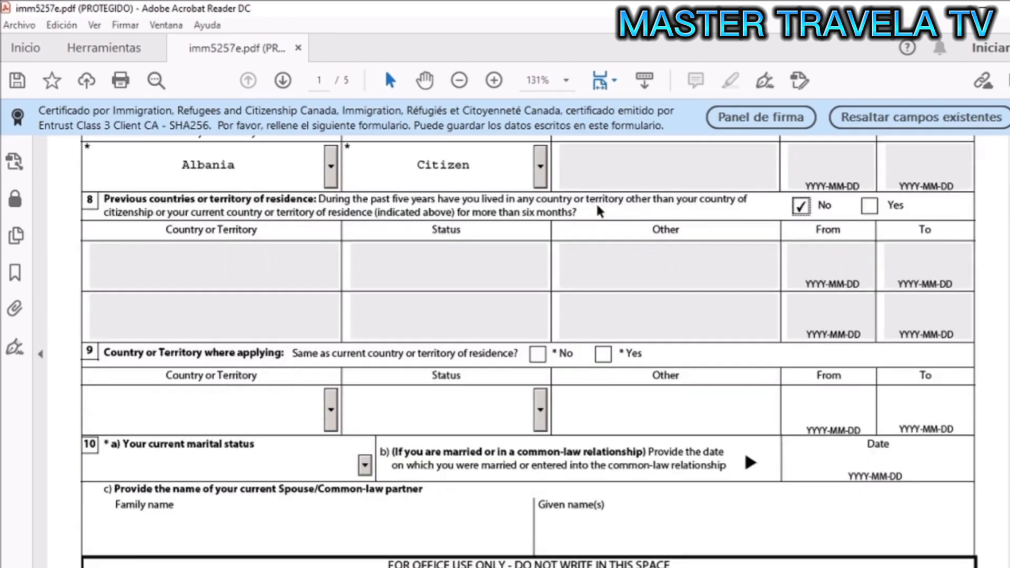
pyautogui.click(870, 206)
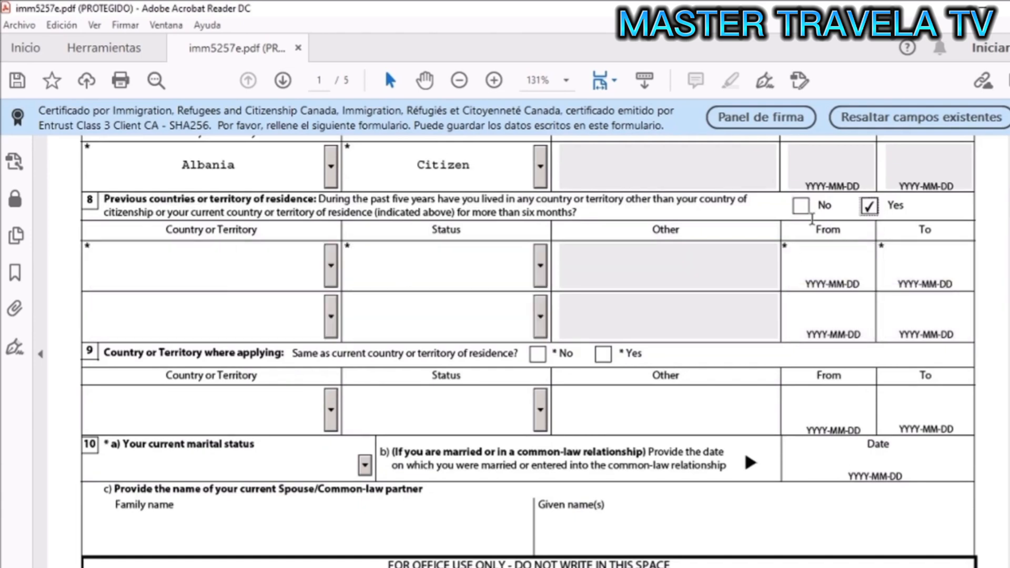
pyautogui.click(802, 206)
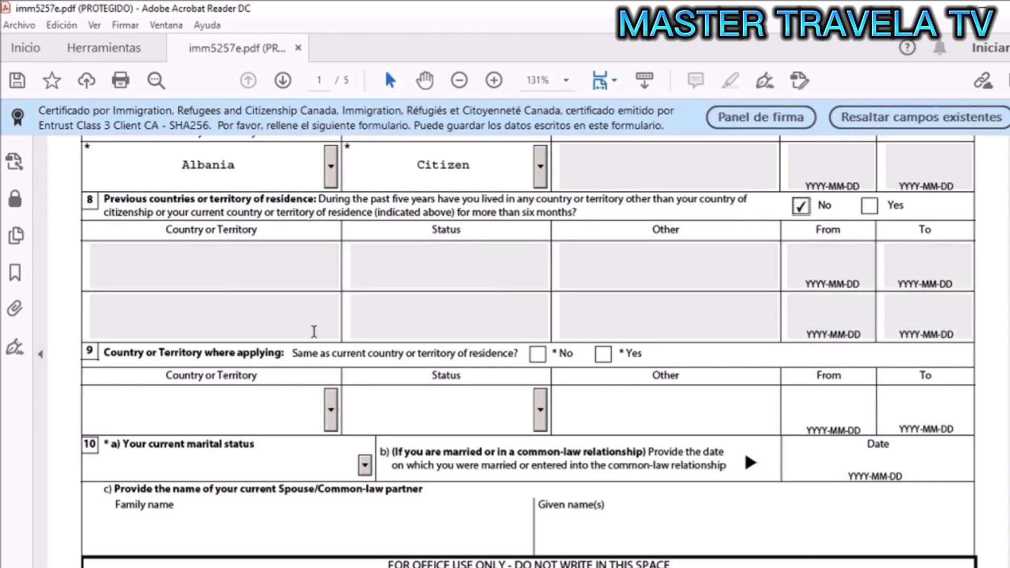
pyautogui.scroll(-3, 314, 331)
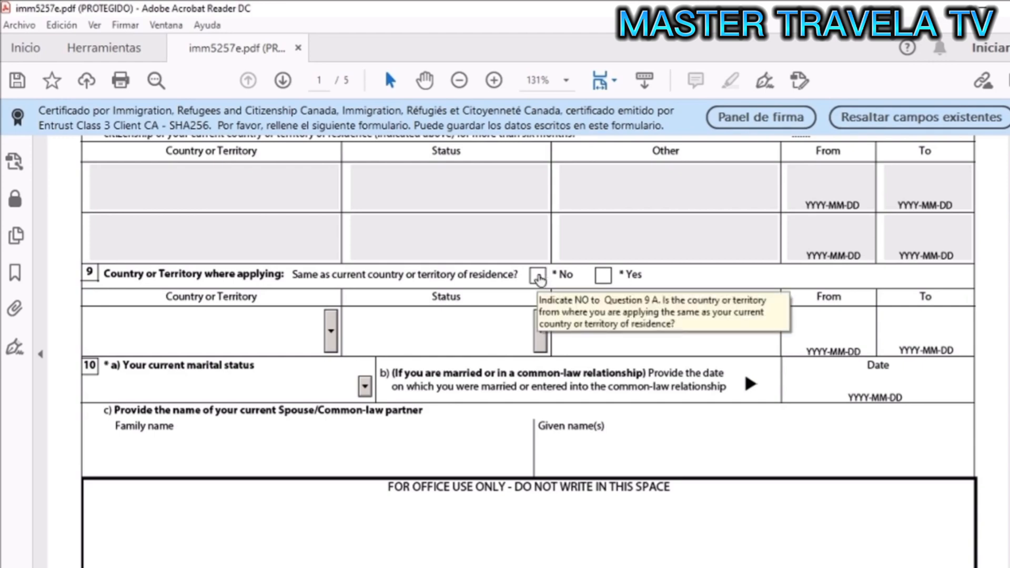
pyautogui.click(602, 275)
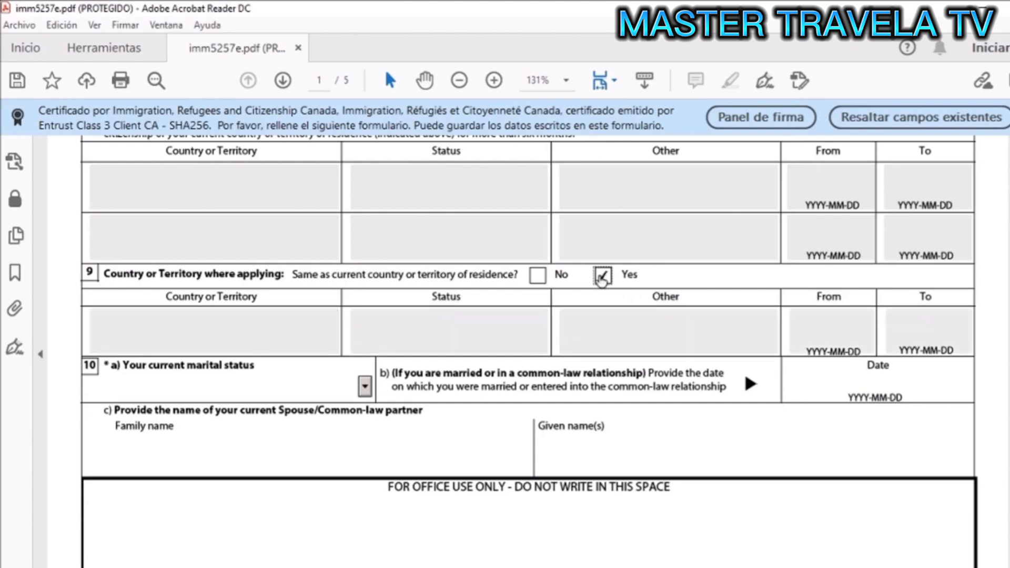
pyautogui.scroll(-2, 476, 345)
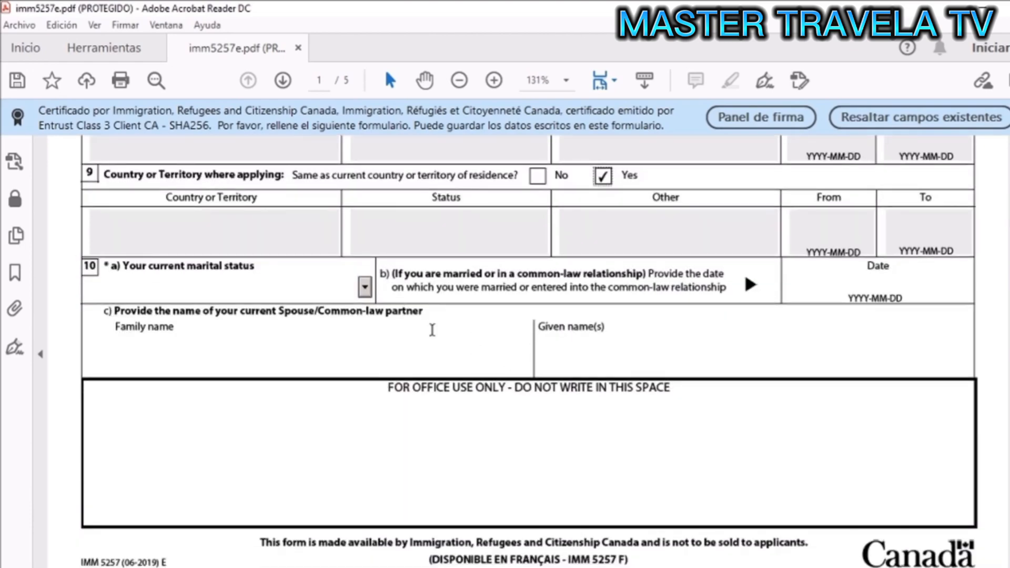
# - Set marital status to Single and continue down to page 2
pyautogui.click(364, 287)
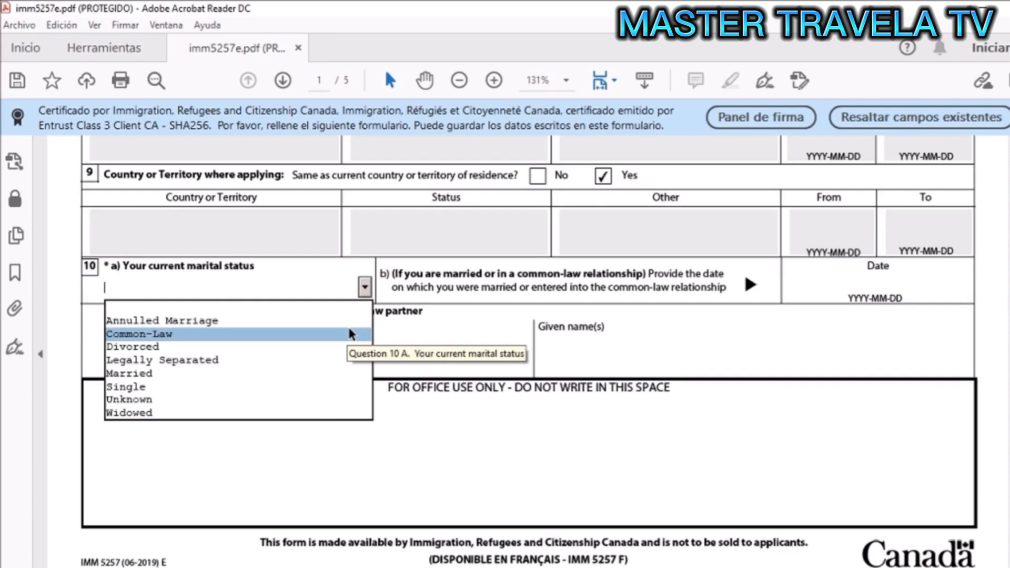
pyautogui.click(282, 384)
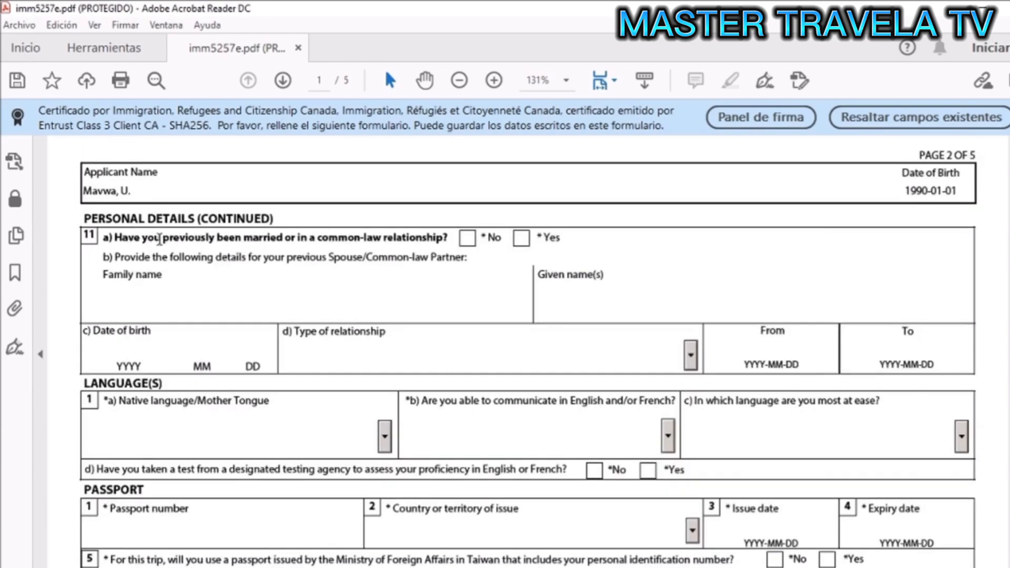
pyautogui.scroll(-1, 160, 239)
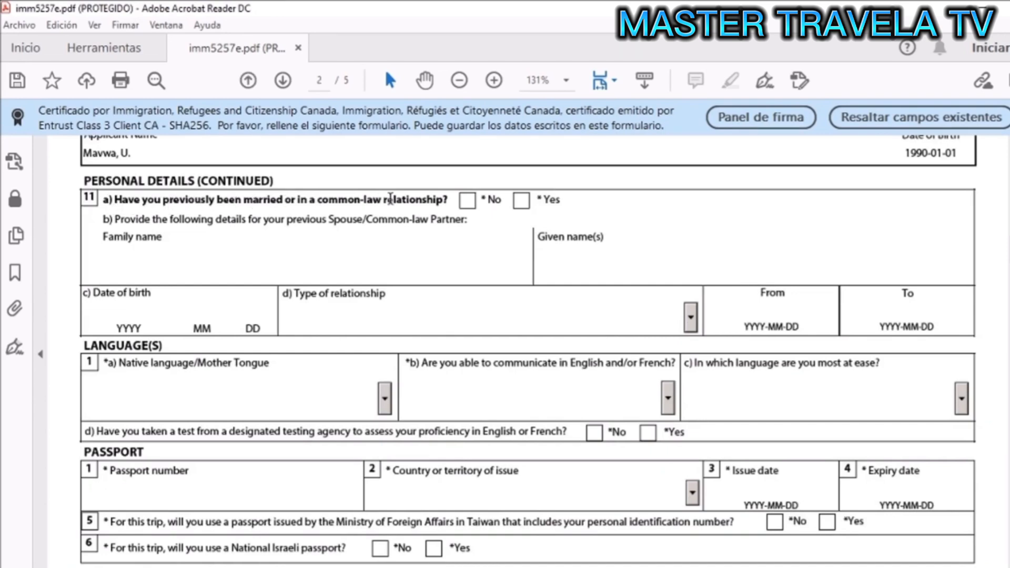
# - Answer No to a previous marriage, choose Albanian native language and English for communication
pyautogui.click(467, 200)
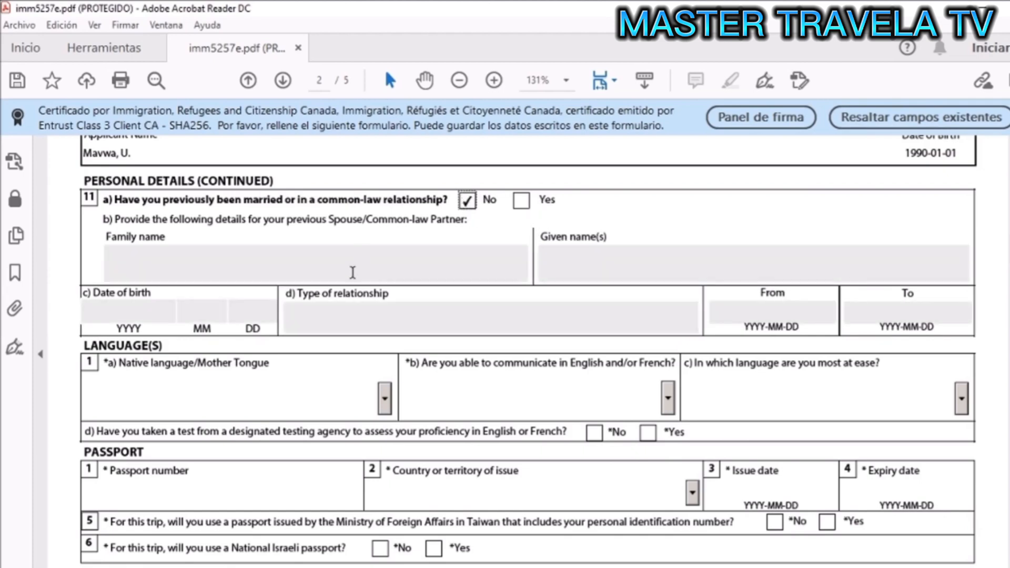
pyautogui.scroll(-4, 647, 261)
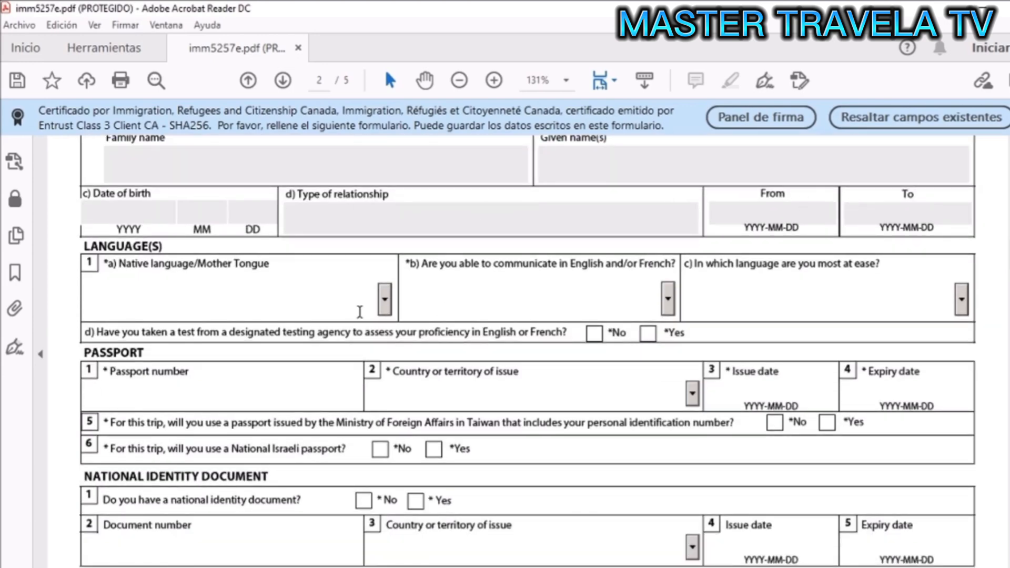
pyautogui.scroll(-3, 360, 312)
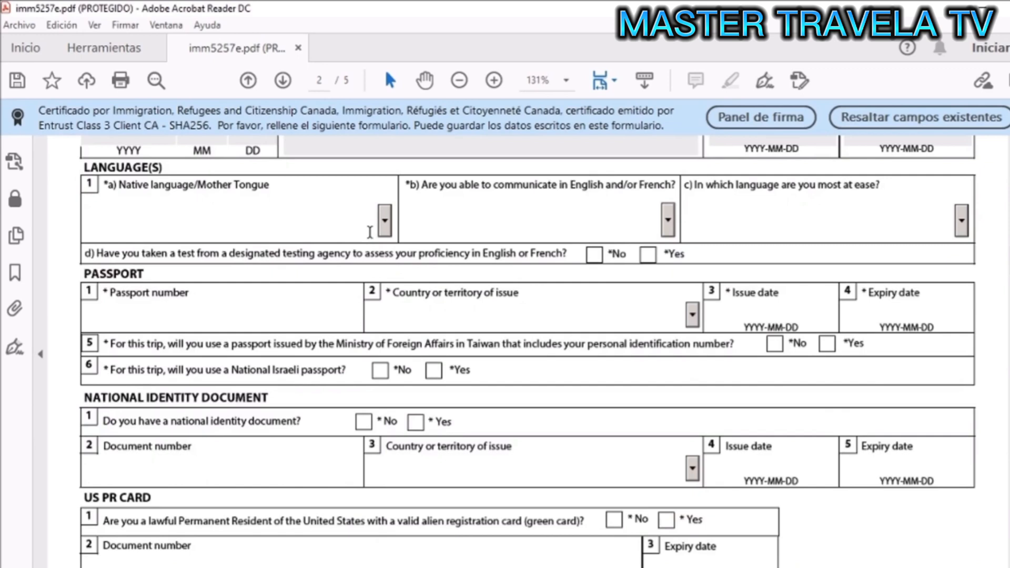
pyautogui.click(388, 232)
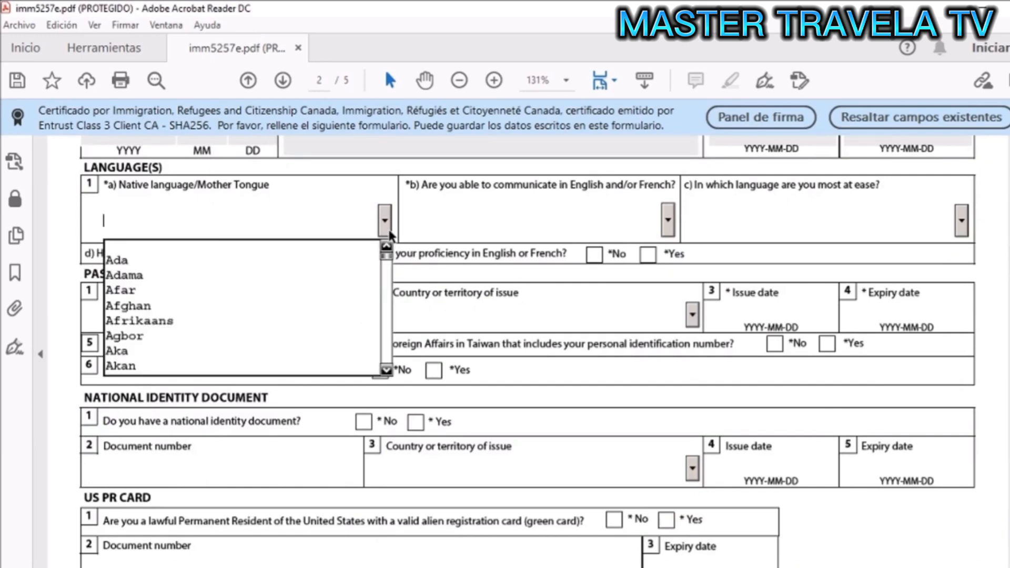
pyautogui.click(386, 370)
pyautogui.click(387, 370)
pyautogui.click(388, 371)
pyautogui.click(388, 371)
pyautogui.click(388, 372)
pyautogui.click(388, 371)
pyautogui.click(388, 372)
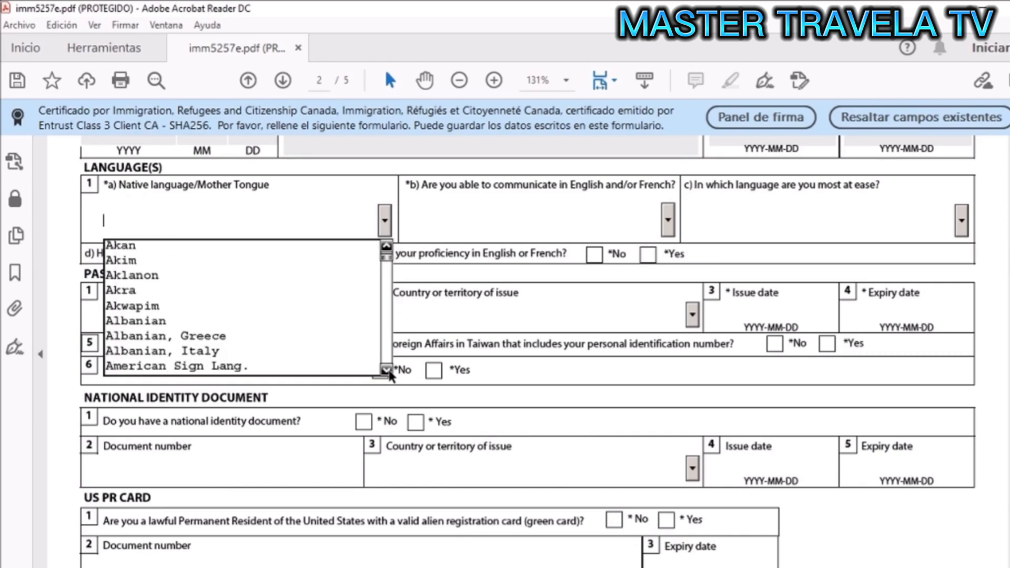
pyautogui.click(174, 321)
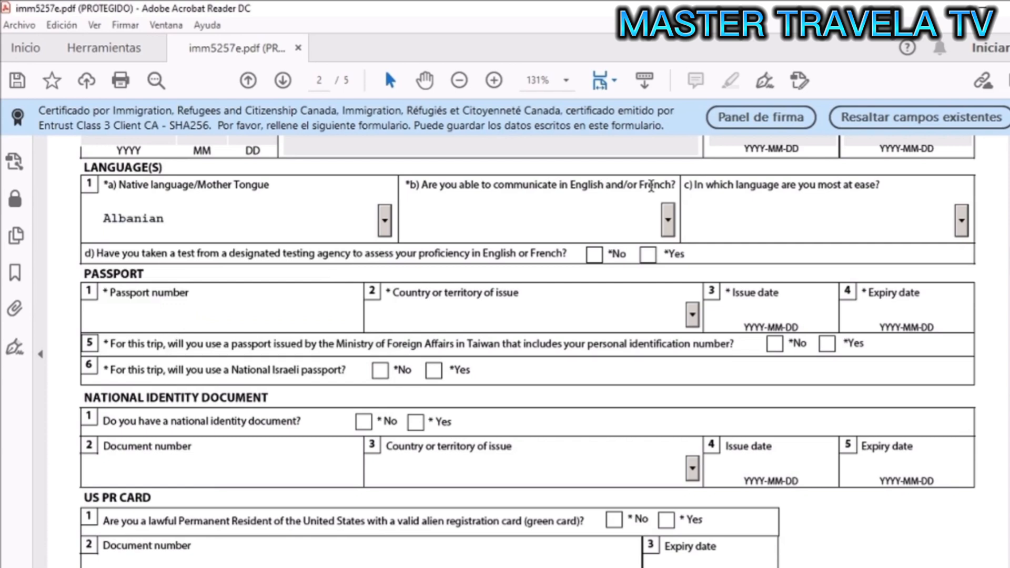
pyautogui.click(673, 223)
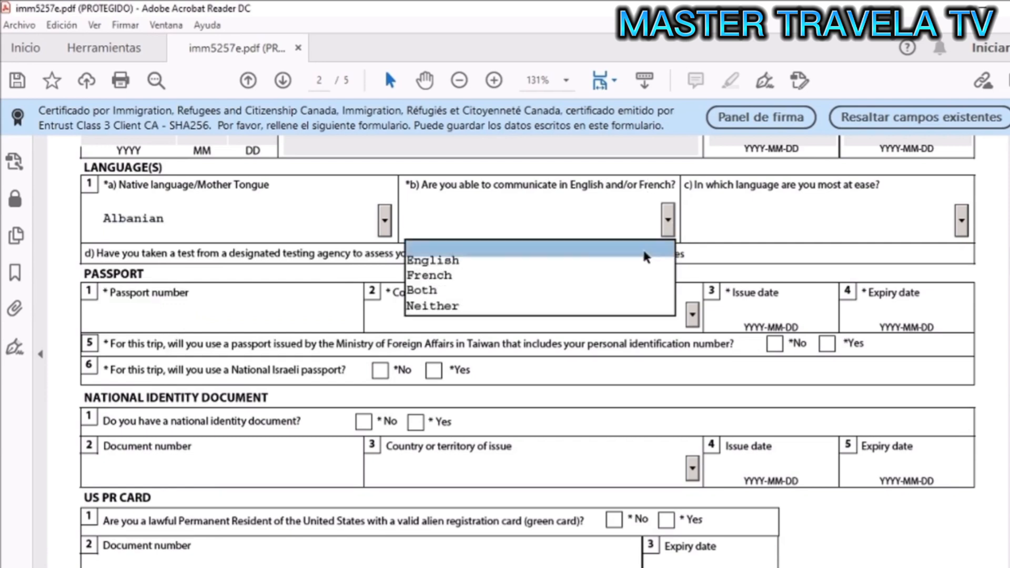
pyautogui.click(624, 264)
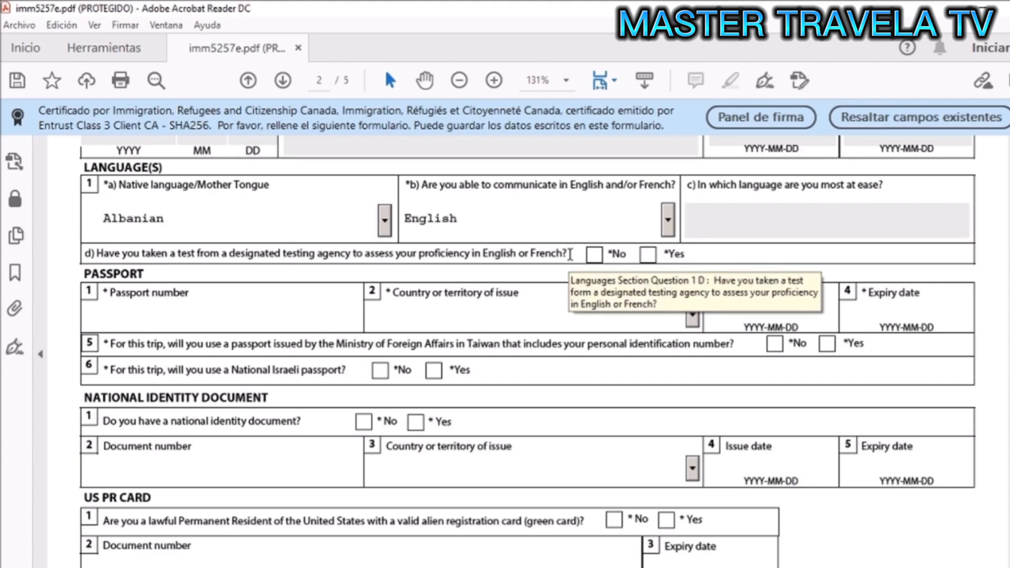
# - Answer Yes to a language test and enter the passport number, issued by Albania, with dates
pyautogui.scroll(-1, 313, 262)
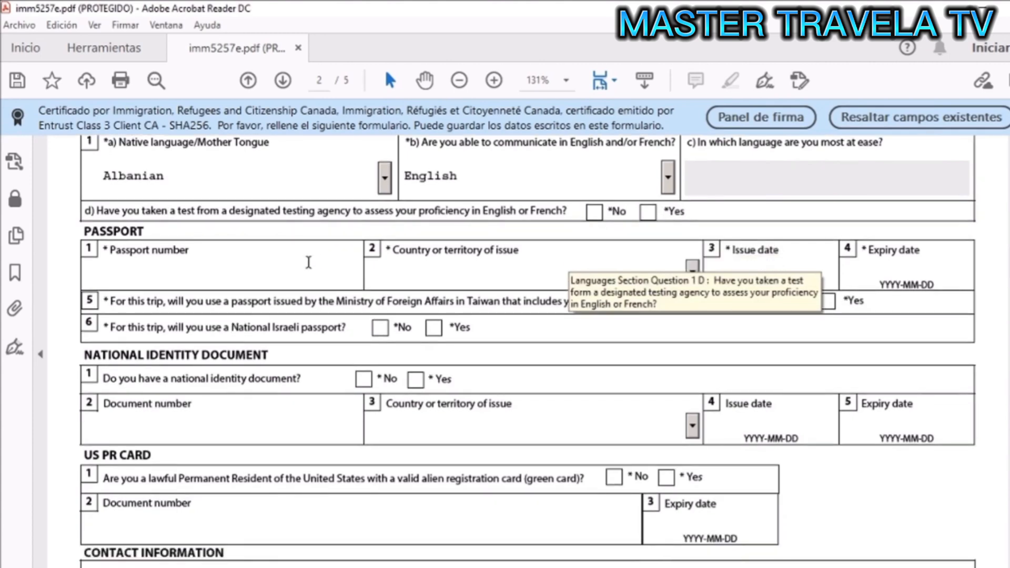
pyautogui.click(648, 212)
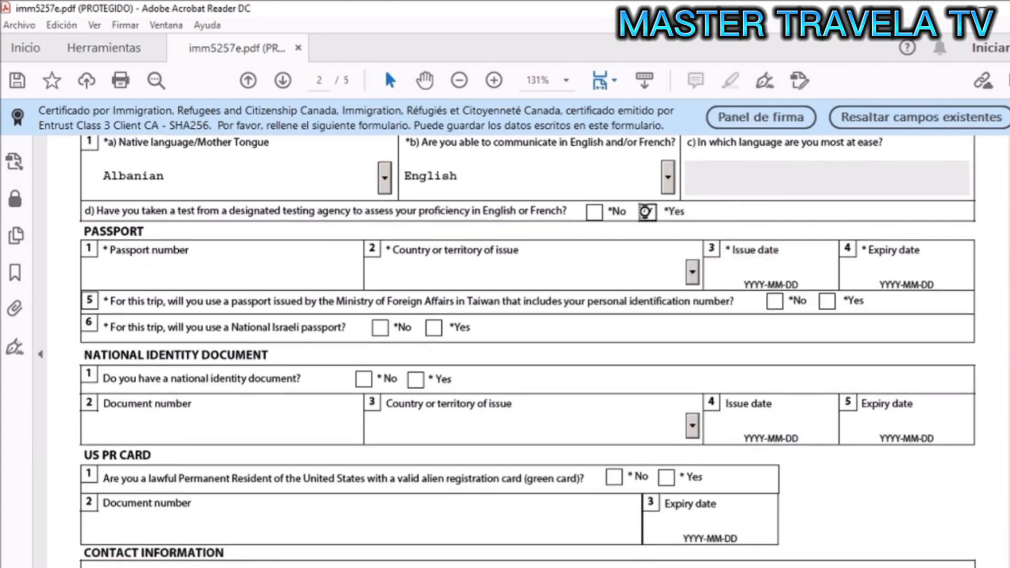
pyautogui.click(243, 273)
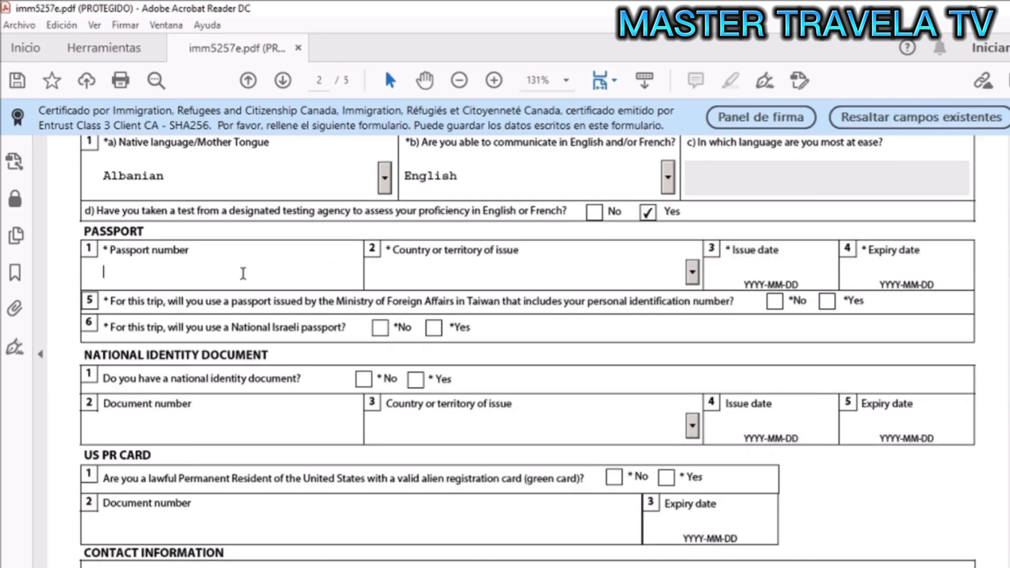
pyautogui.write('R123456')
pyautogui.click(693, 273)
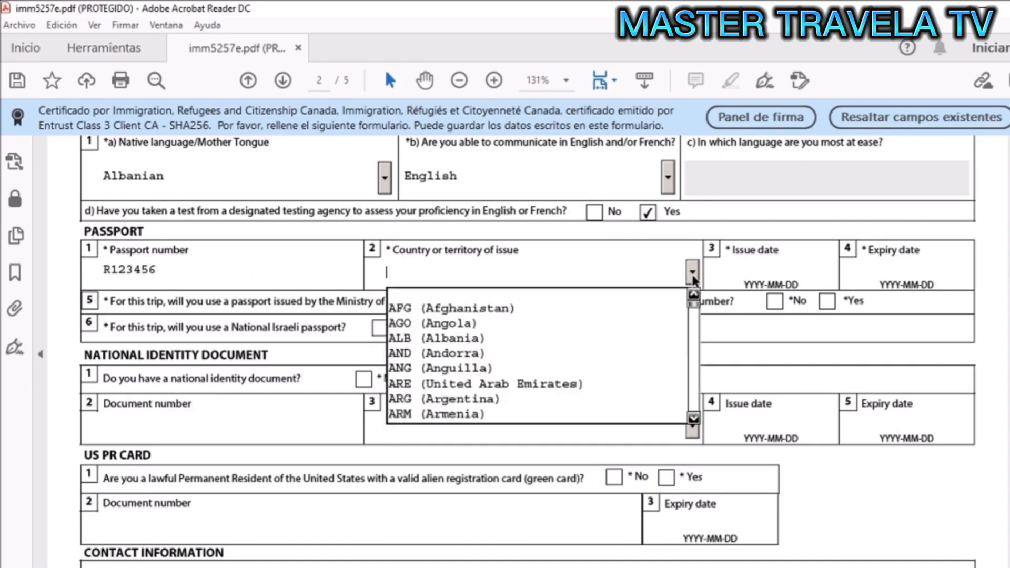
pyautogui.click(602, 342)
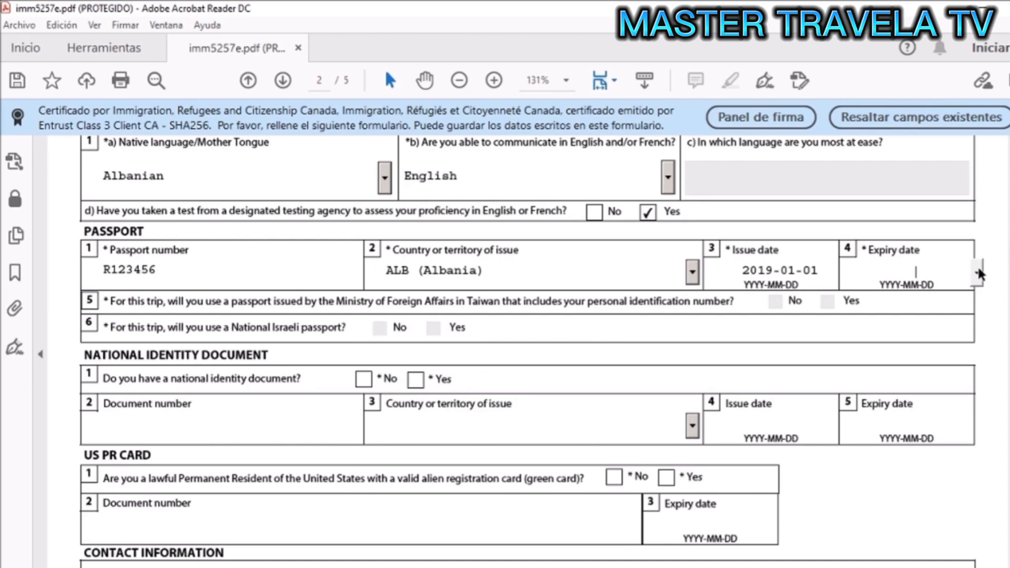
pyautogui.click(978, 268)
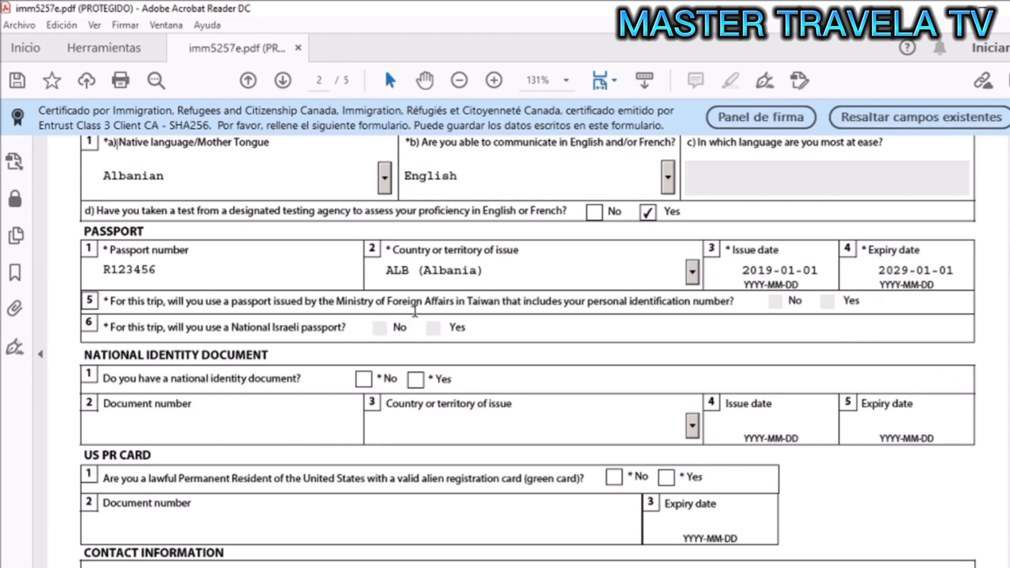
pyautogui.scroll(-3, 366, 333)
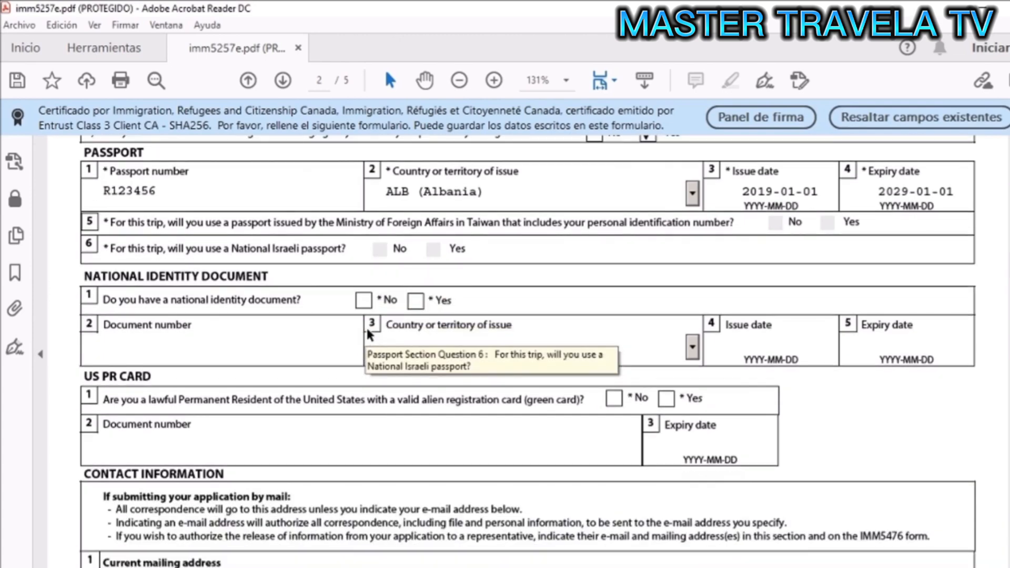
pyautogui.scroll(-3, 366, 333)
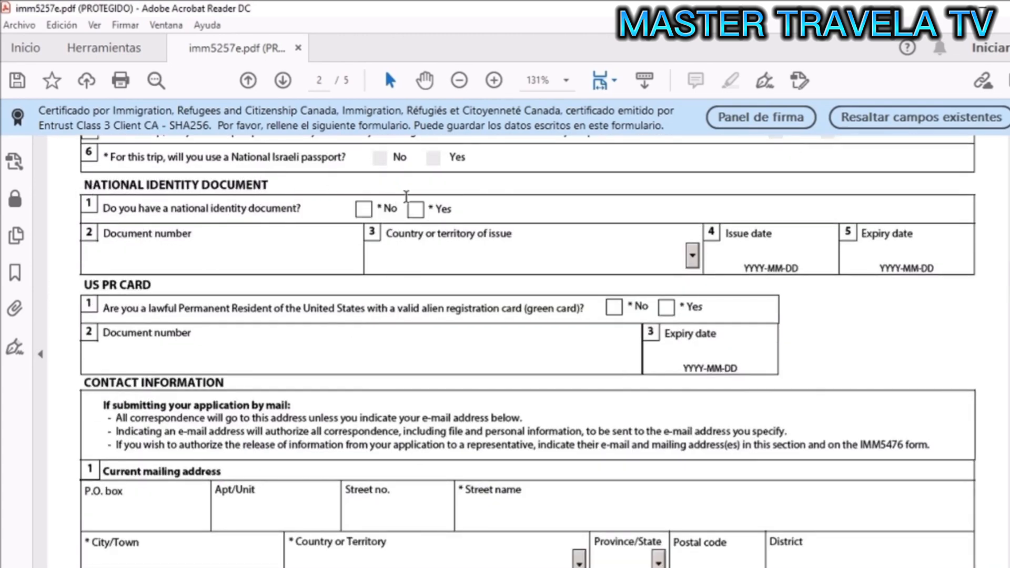
# - Answer Yes to a national ID, entering its number, Albania as issuer and 2018-02-01 issue date
pyautogui.click(415, 210)
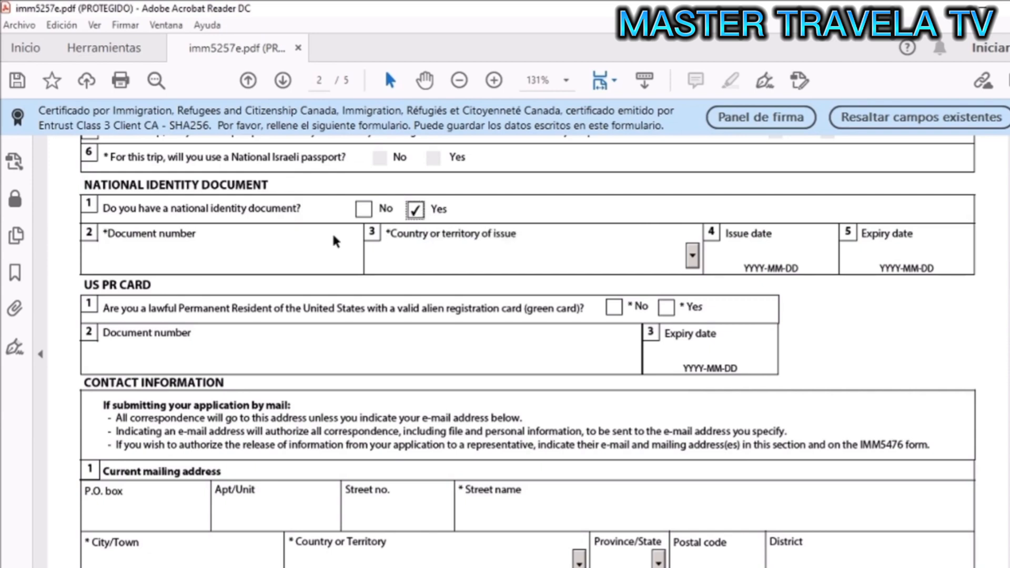
pyautogui.click(251, 256)
pyautogui.write('Q1234567')
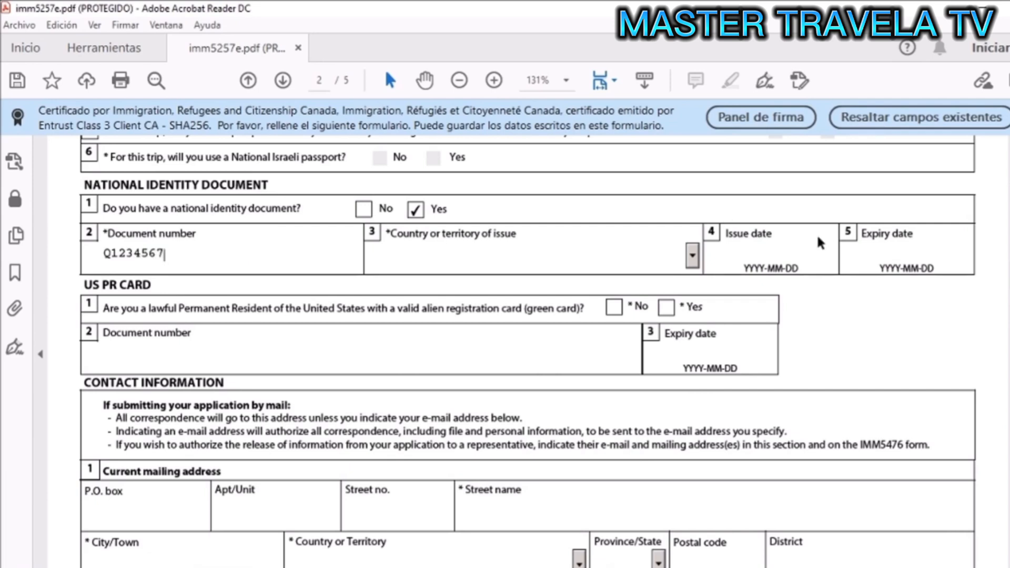
pyautogui.click(692, 257)
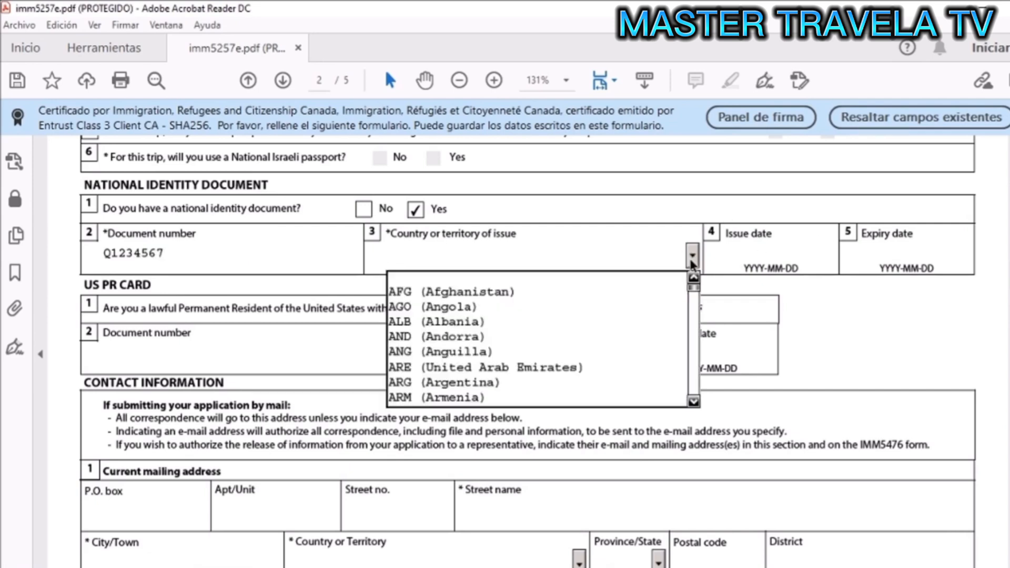
pyautogui.click(560, 321)
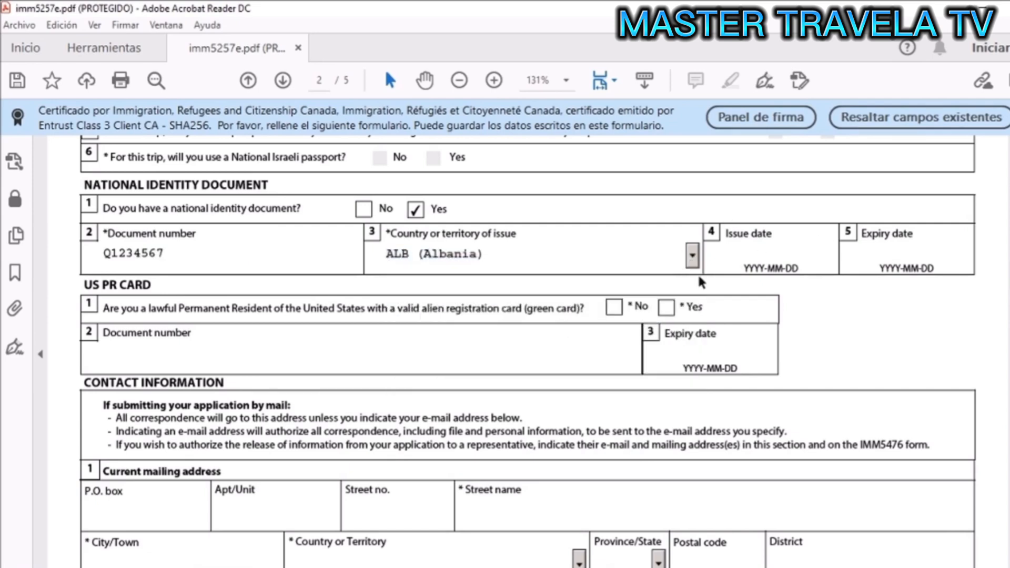
pyautogui.click(769, 253)
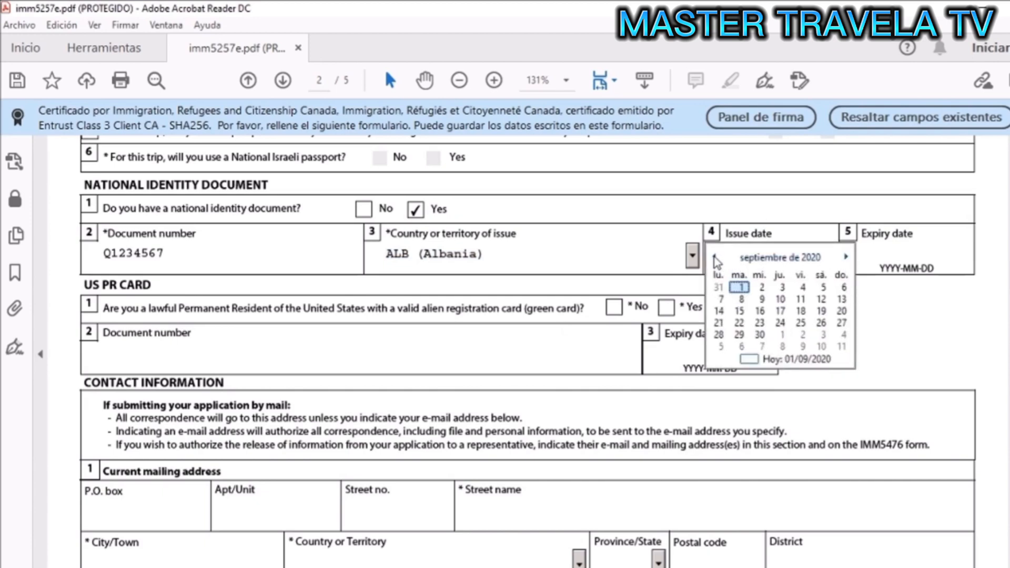
pyautogui.click(715, 257)
pyautogui.click(780, 258)
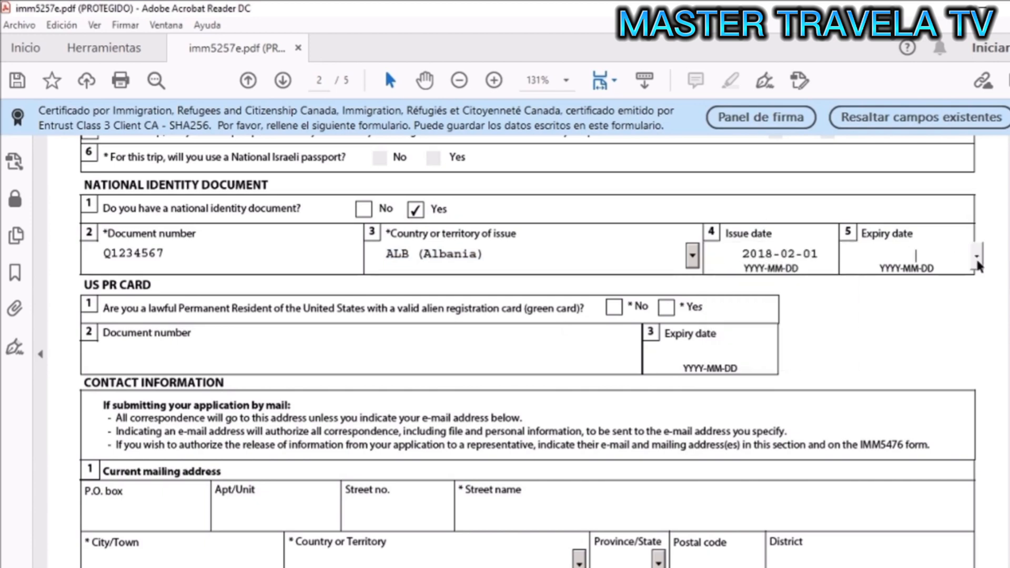
# - Set the national ID expiry date to 2028-02-01
pyautogui.click(977, 257)
pyautogui.click(915, 257)
pyautogui.click(981, 257)
pyautogui.click(981, 257)
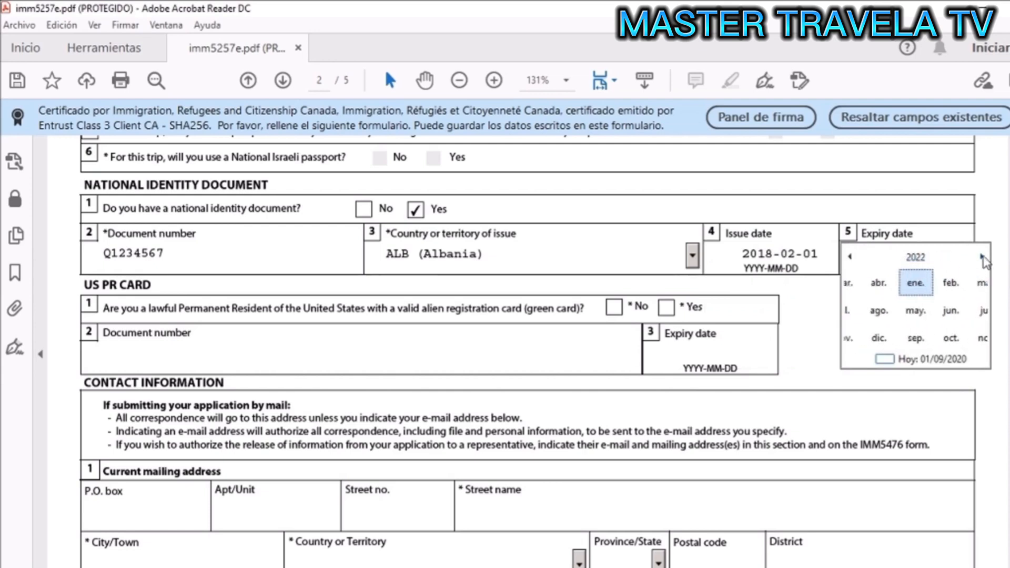
pyautogui.click(981, 257)
pyautogui.click(982, 257)
pyautogui.click(981, 257)
pyautogui.click(982, 258)
pyautogui.click(982, 257)
pyautogui.click(982, 257)
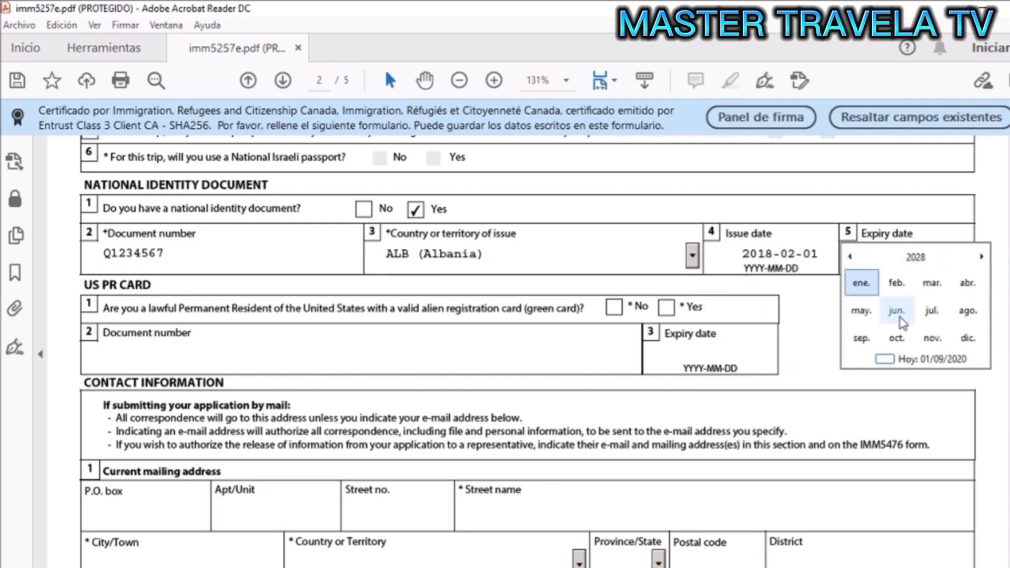
pyautogui.click(896, 282)
pyautogui.click(867, 283)
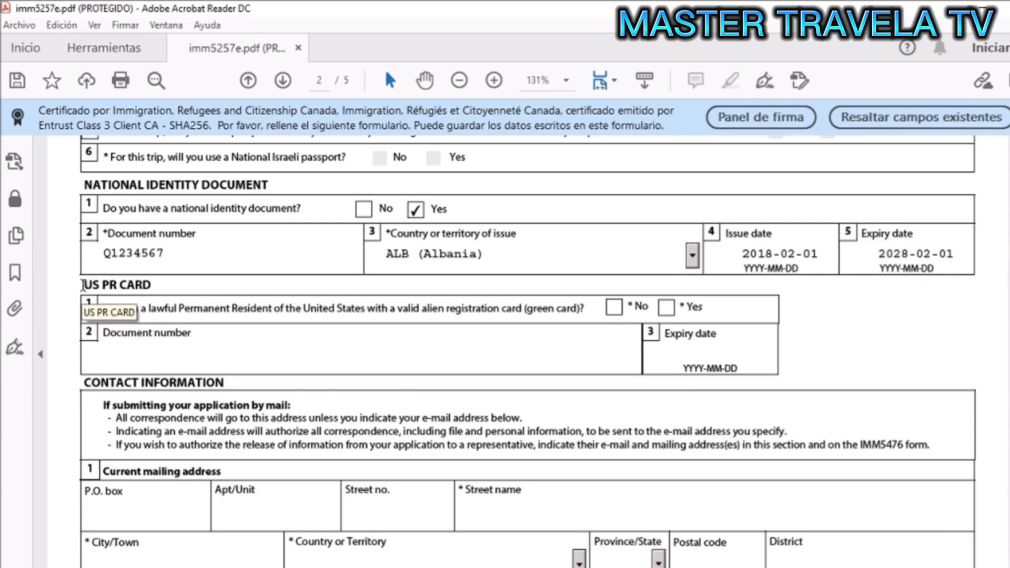
# - Enter the mailing address apartment, street number and street name
pyautogui.scroll(-2, 593, 329)
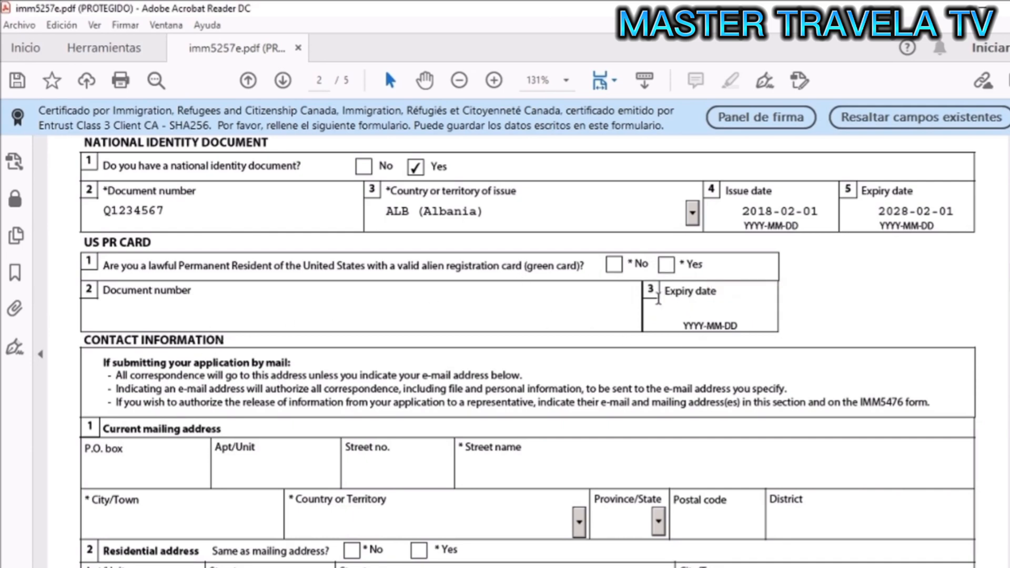
pyautogui.scroll(-3, 631, 274)
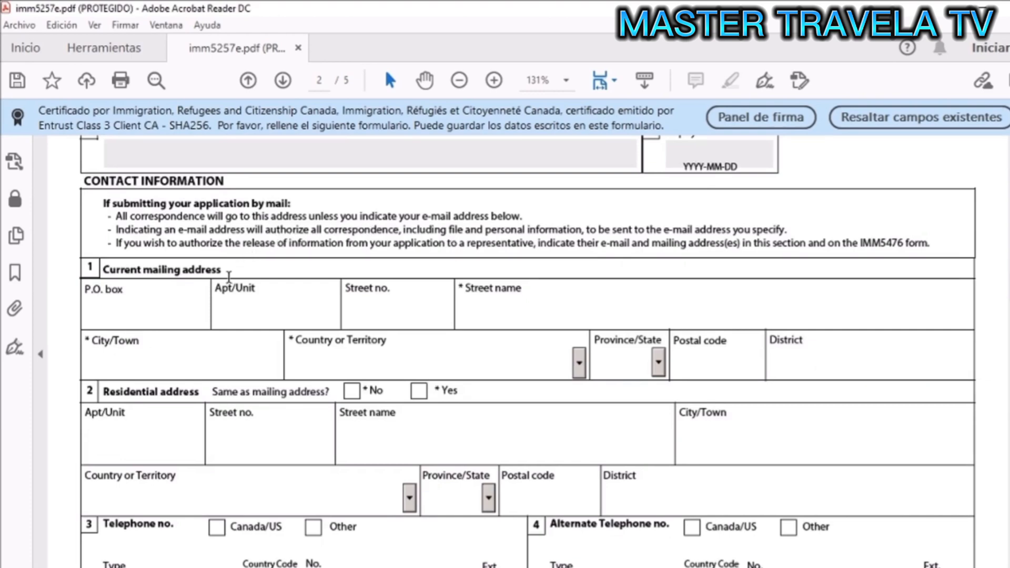
pyautogui.scroll(-1, 175, 303)
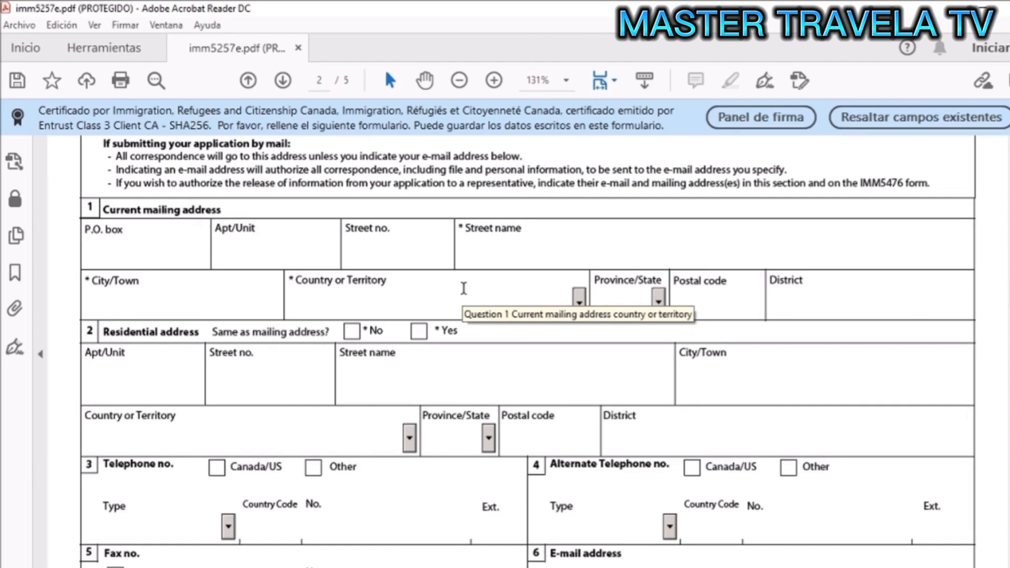
pyautogui.click(251, 252)
pyautogui.rightClick(250, 254)
pyautogui.click(237, 254)
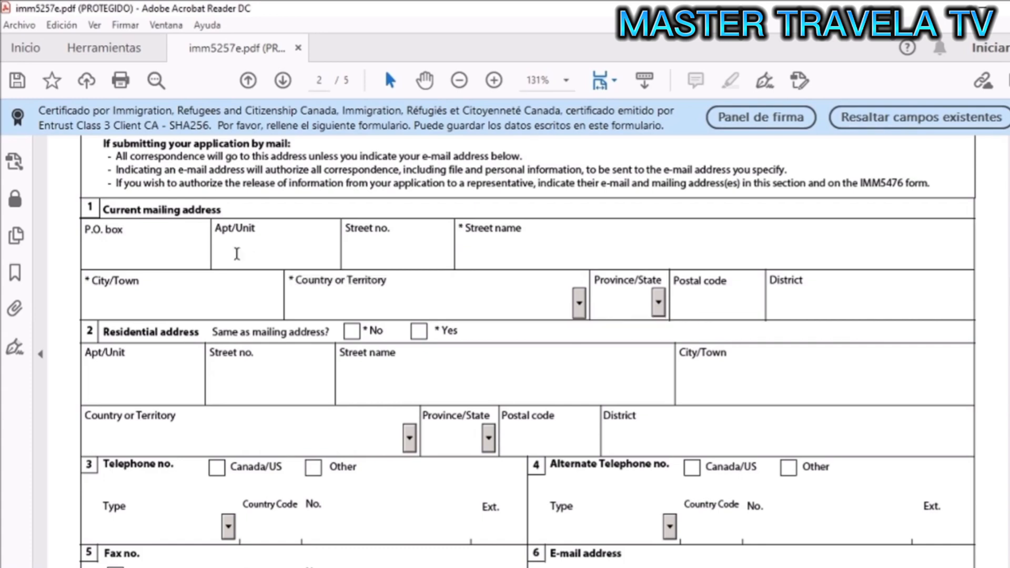
pyautogui.write('111')
pyautogui.press('Tab')
pyautogui.write('111')
pyautogui.press('Tab')
pyautogui.write('qwertyuioqwertyuio')
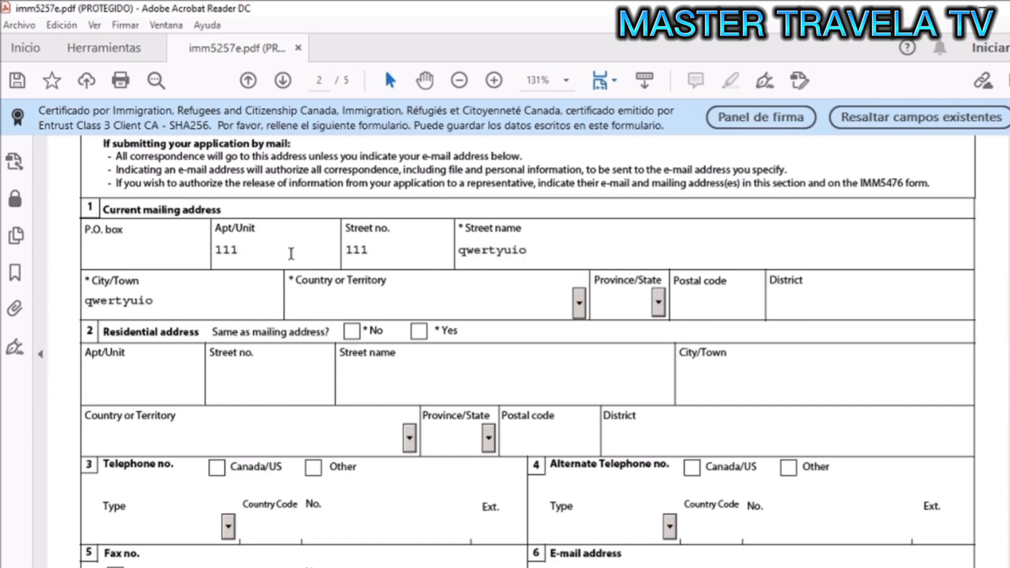
# - Choose Albania, enter the postal code, and mark the residential address as the same
pyautogui.click(580, 305)
pyautogui.click(509, 371)
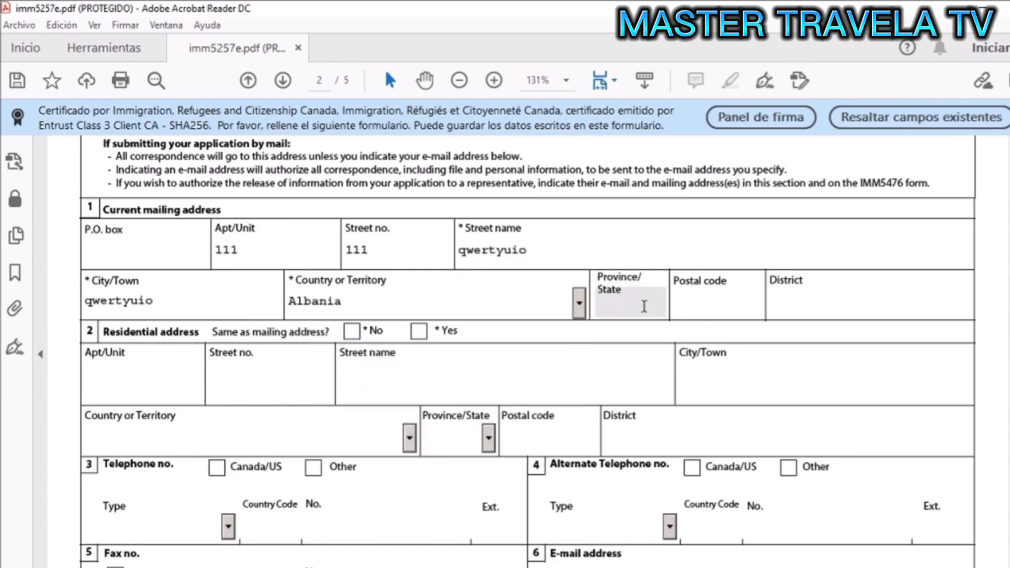
pyautogui.click(687, 307)
pyautogui.write('1234567')
pyautogui.click(418, 333)
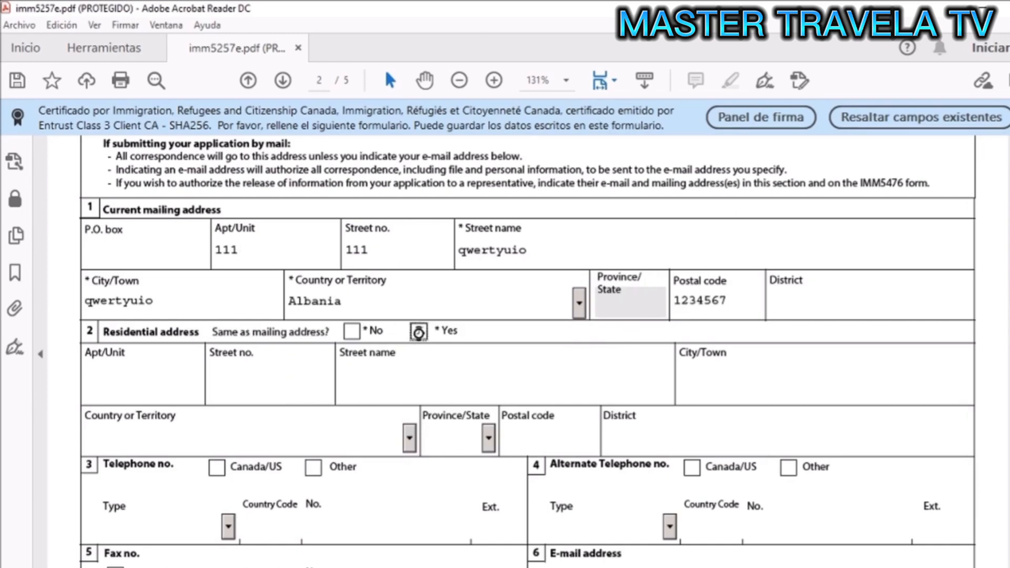
# - Enter a non-Canada/US Cellular phone with country code 335 and the phone number
pyautogui.scroll(-3, 444, 335)
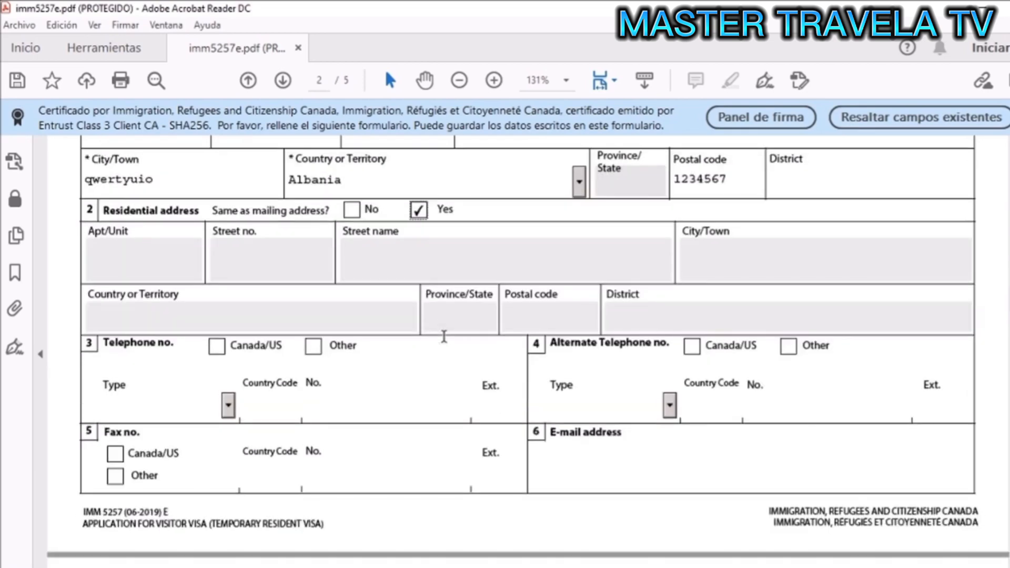
pyautogui.click(315, 298)
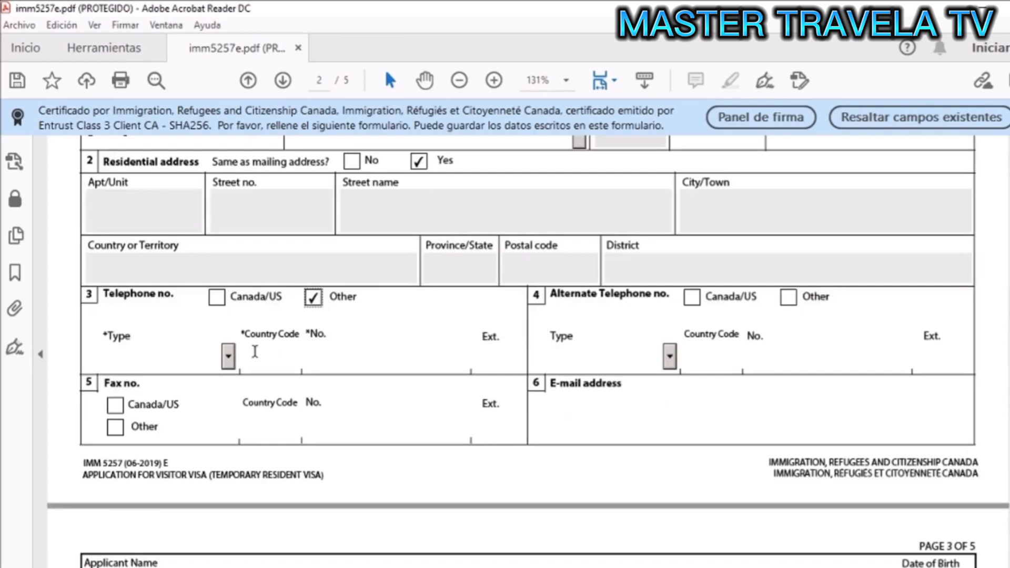
pyautogui.click(228, 357)
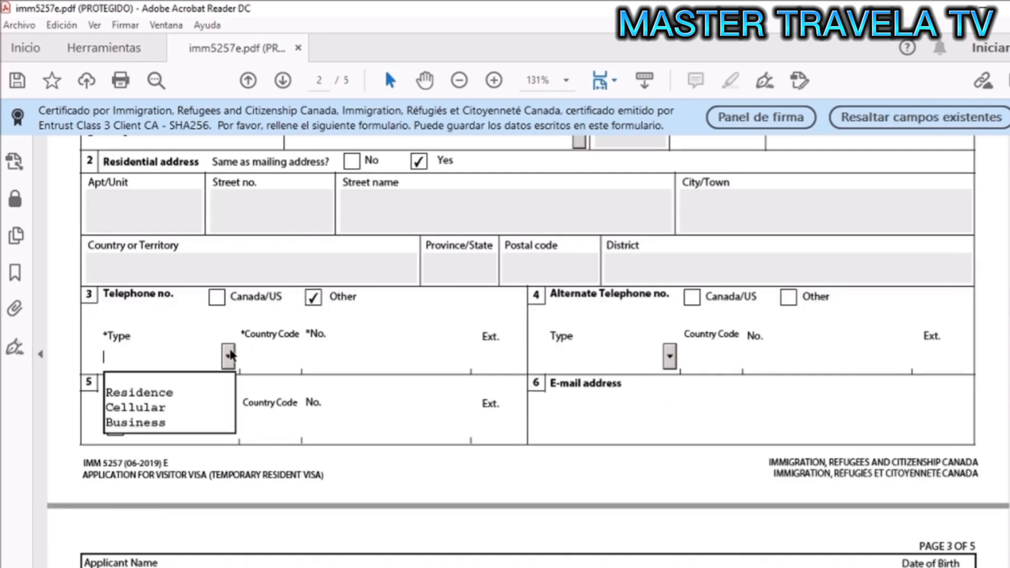
pyautogui.click(205, 408)
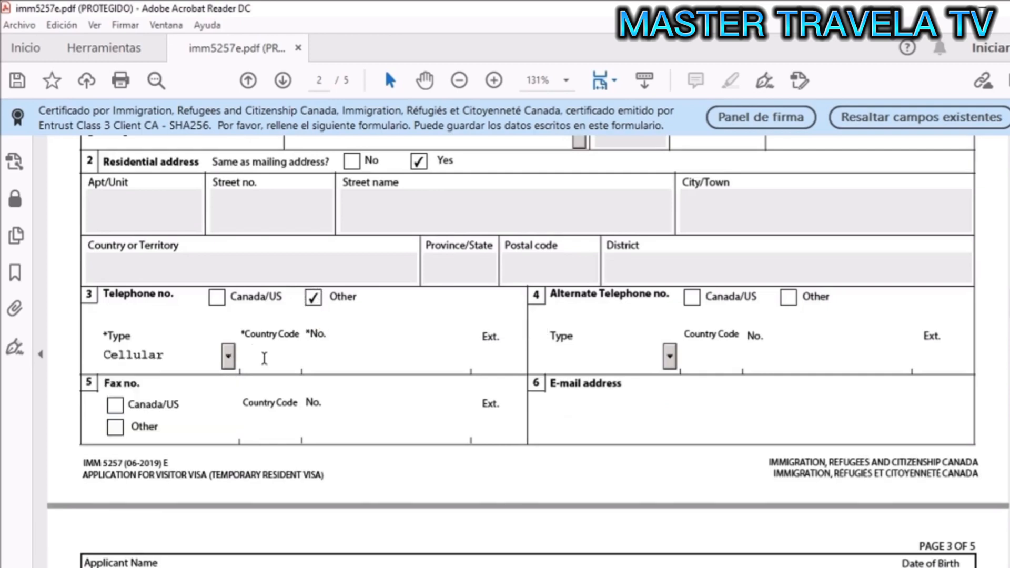
pyautogui.click(264, 359)
pyautogui.write('335')
pyautogui.press('Tab')
pyautogui.write('123456789')
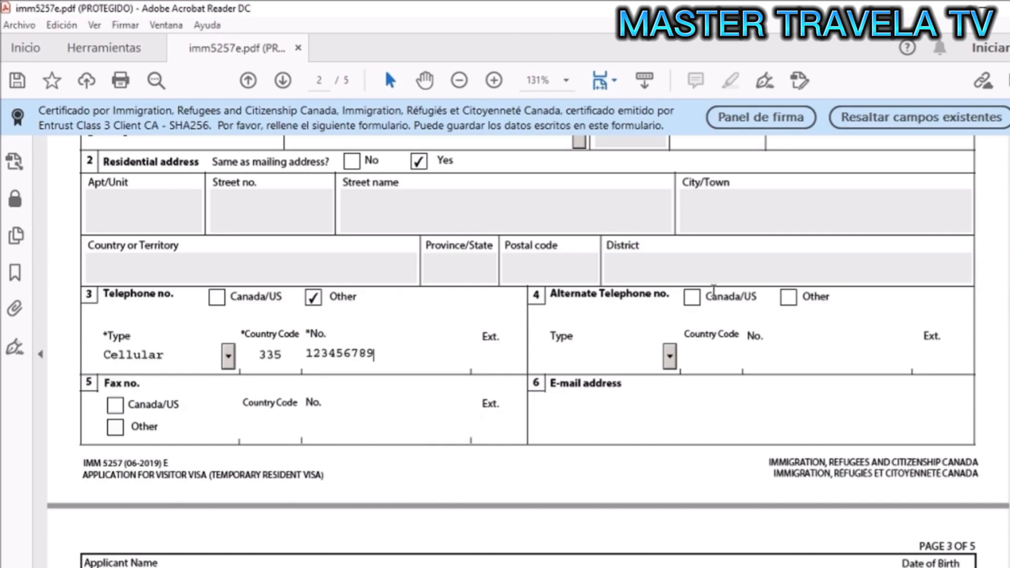
# - Add a non-Canada/US Business alternate phone number and type the applicant's e-mail address
pyautogui.click(788, 297)
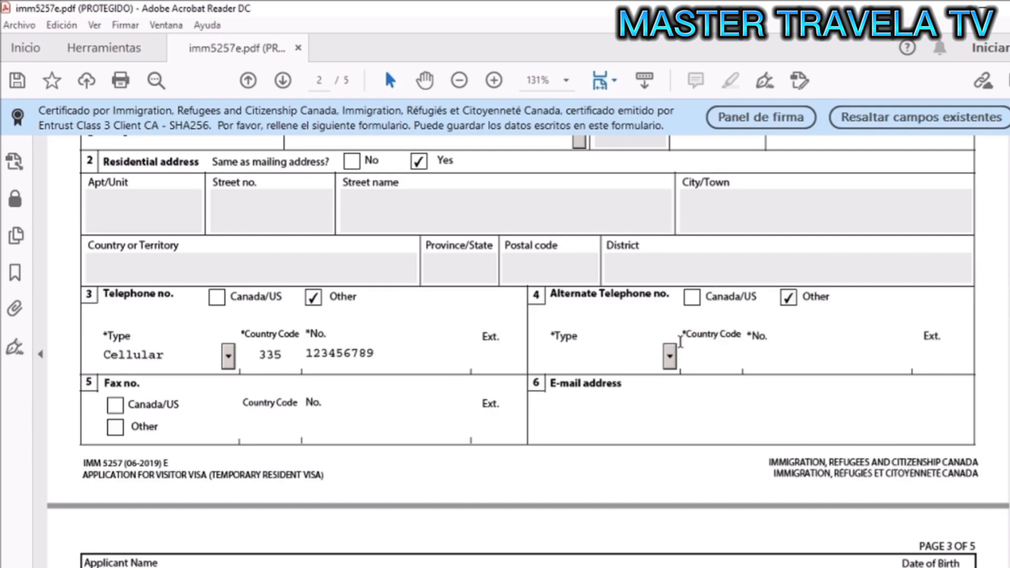
pyautogui.click(671, 362)
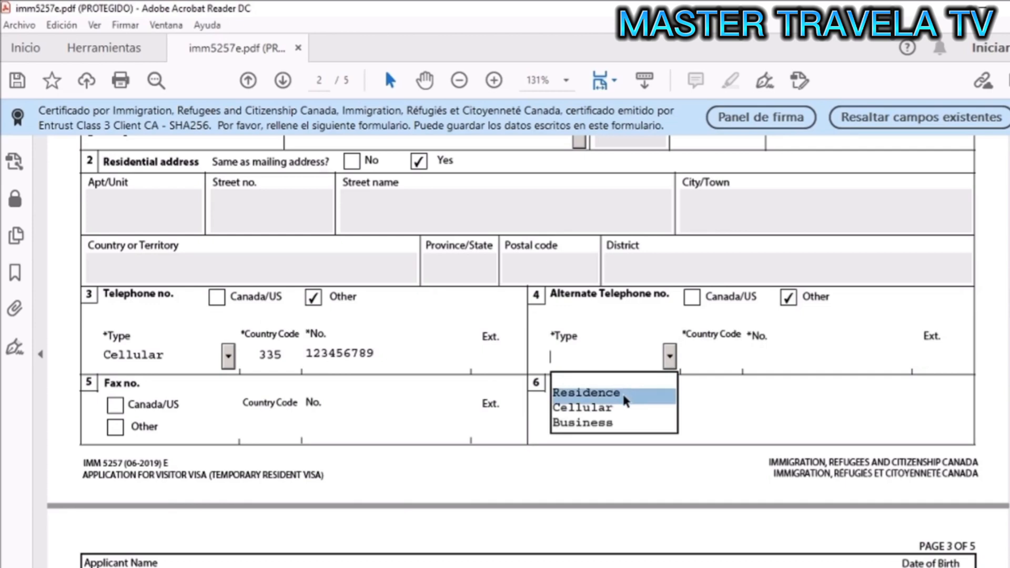
pyautogui.click(611, 424)
pyautogui.write('335')
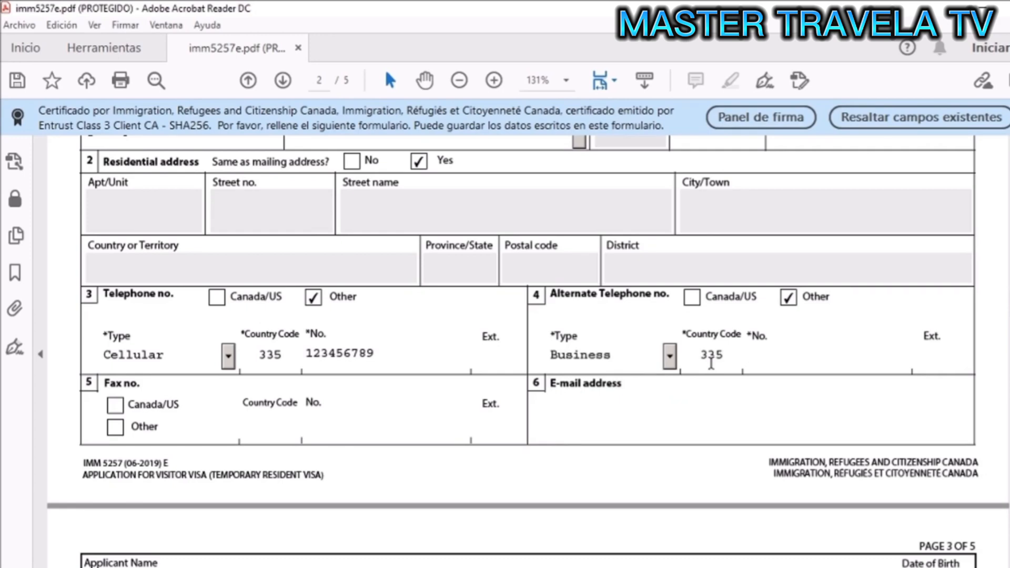
pyautogui.write('87654321')
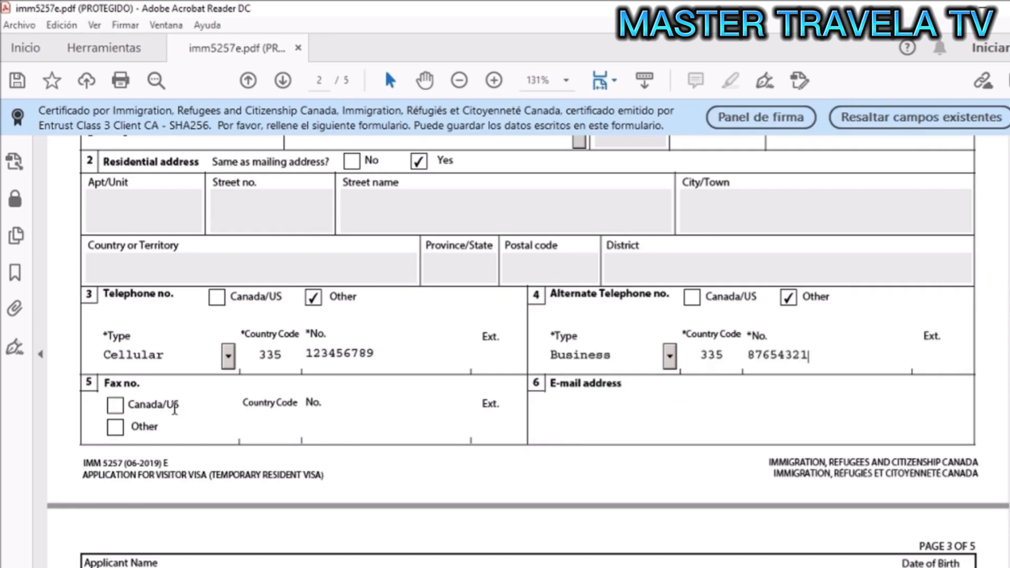
pyautogui.scroll(-3, 172, 405)
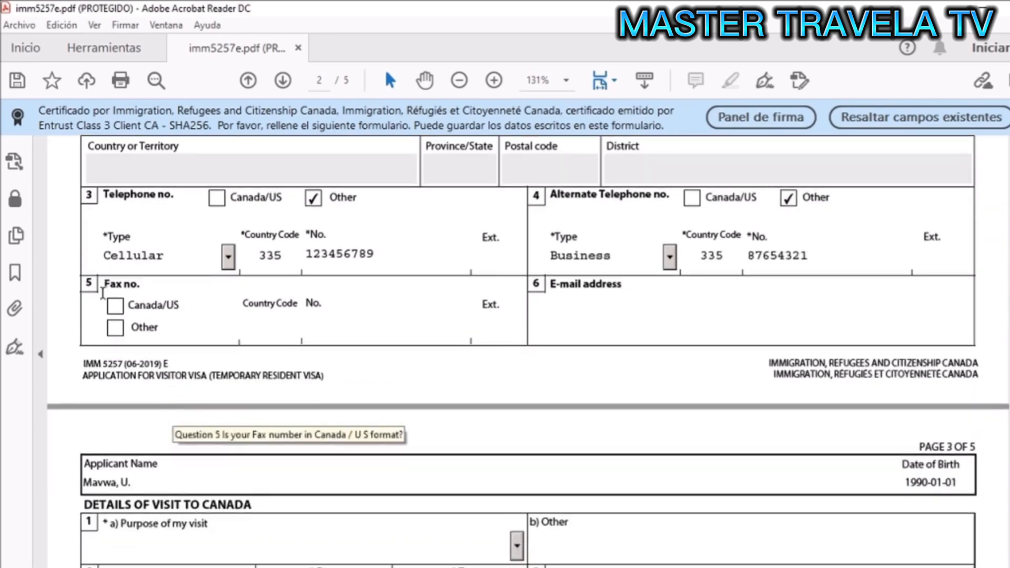
pyautogui.click(652, 333)
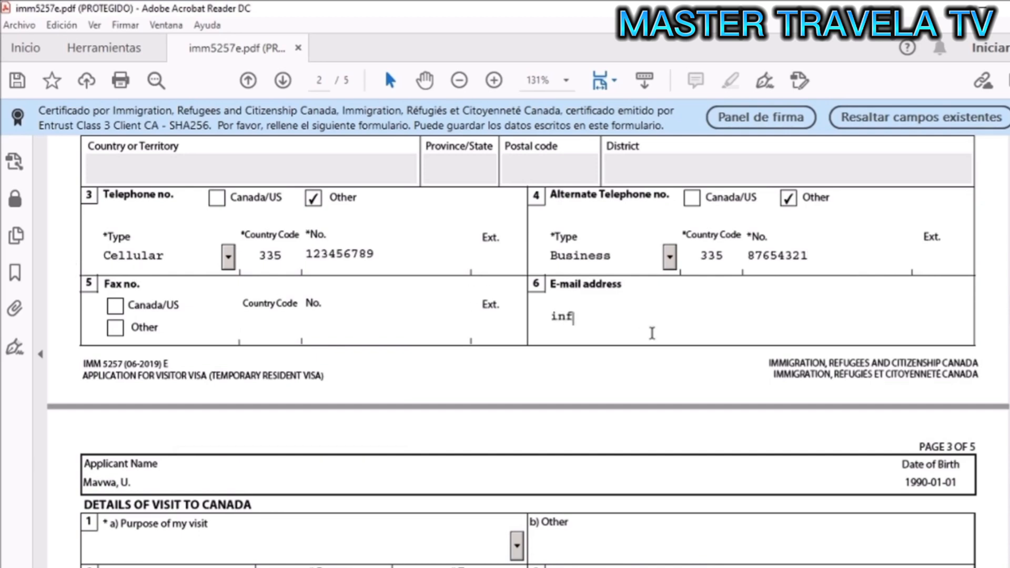
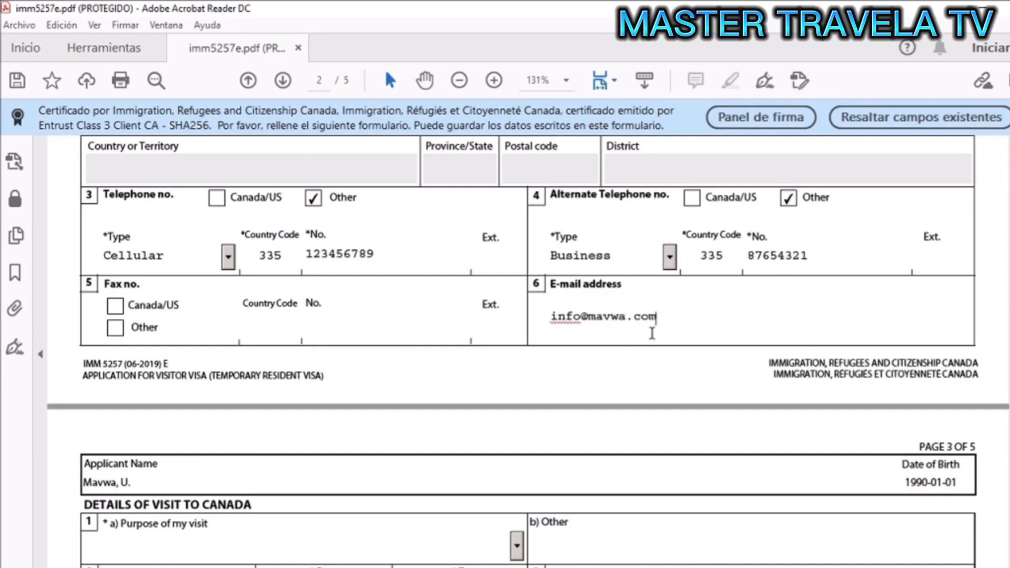
# - On page 3, pick Visit from the Purpose of my visit list
pyautogui.scroll(-1, 652, 333)
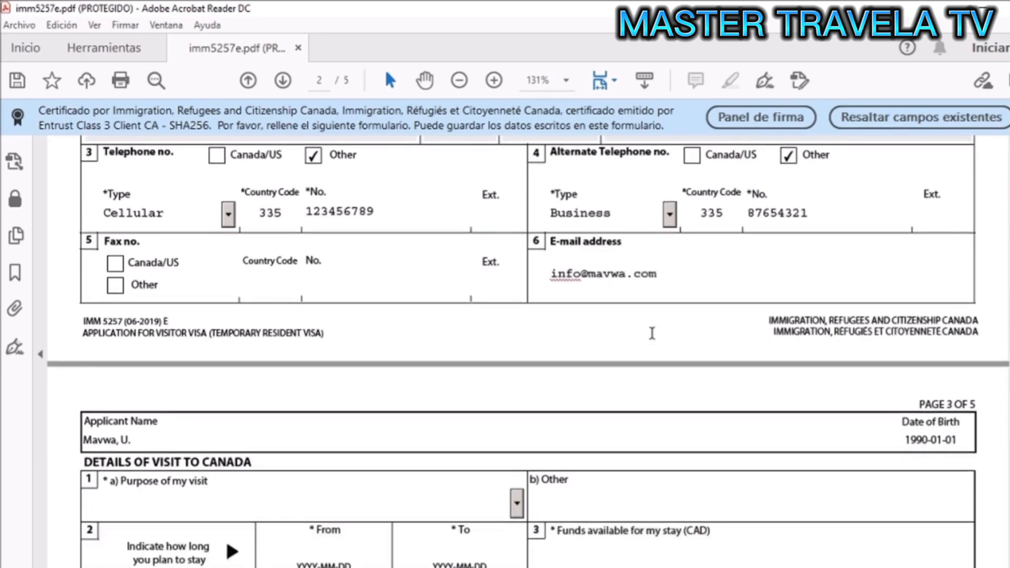
pyautogui.scroll(-1, 652, 333)
pyautogui.scroll(-4, 652, 333)
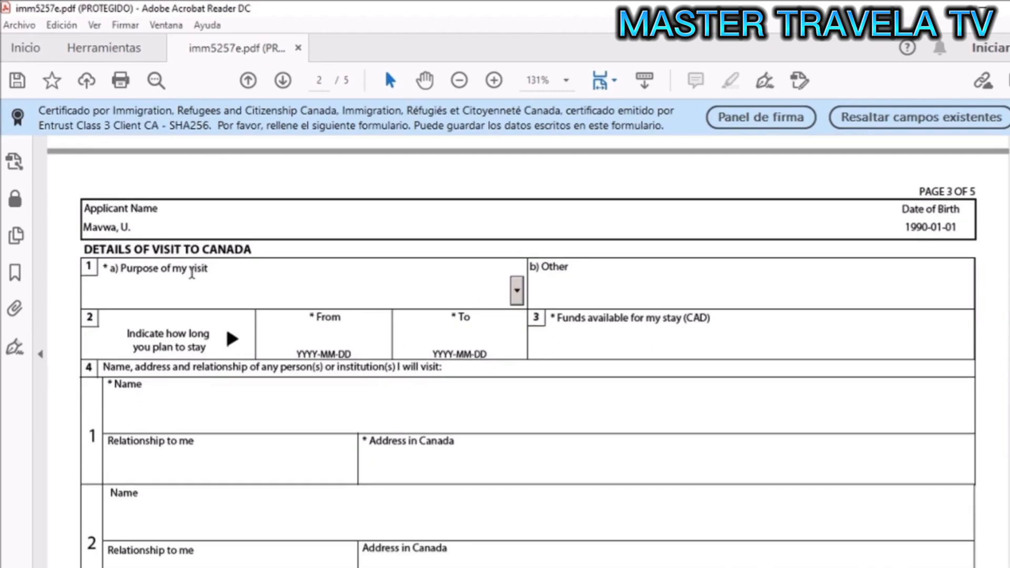
pyautogui.scroll(-1, 169, 266)
pyautogui.scroll(-1, 166, 266)
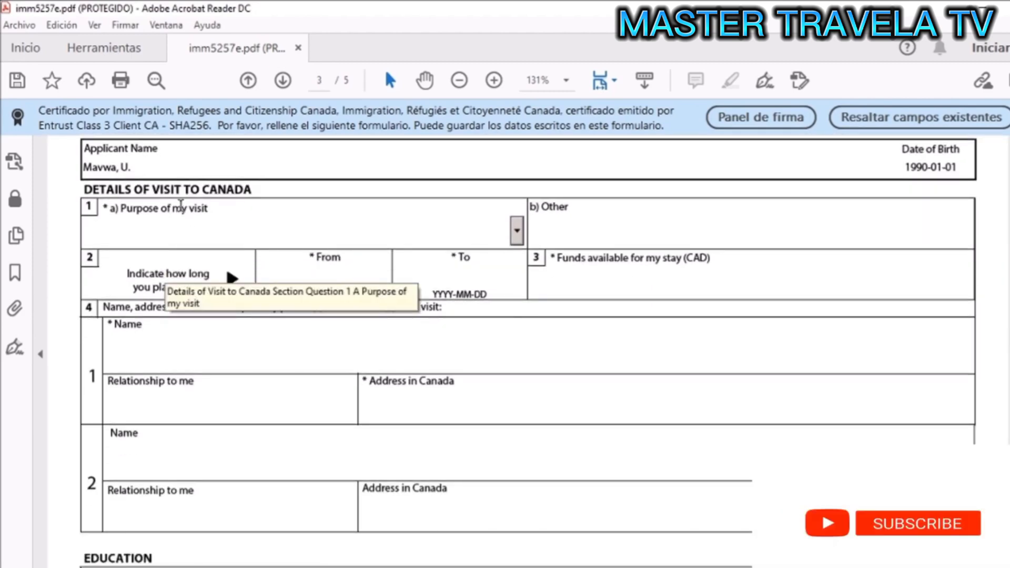
pyautogui.click(523, 232)
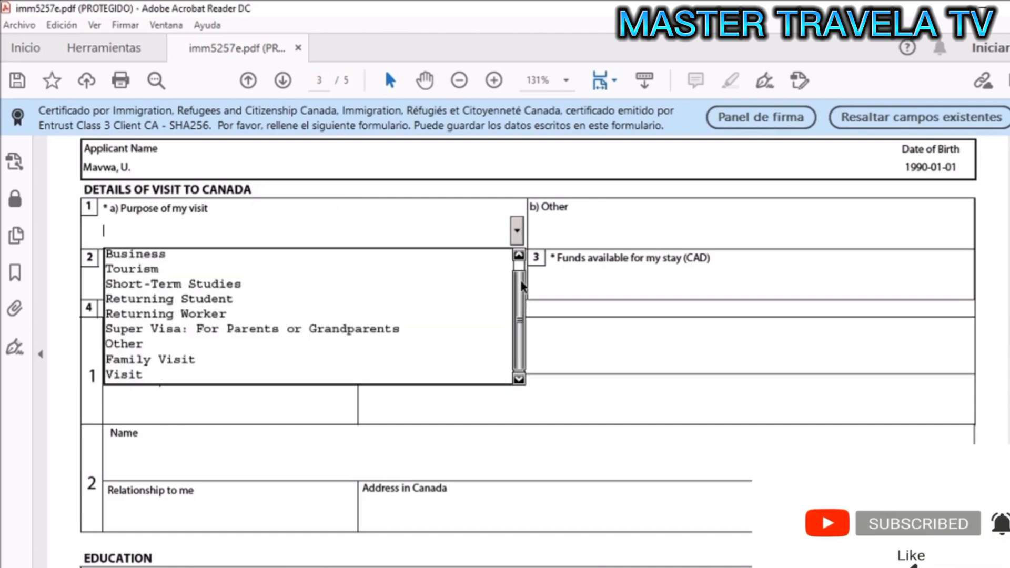
pyautogui.scroll(1, 524, 288)
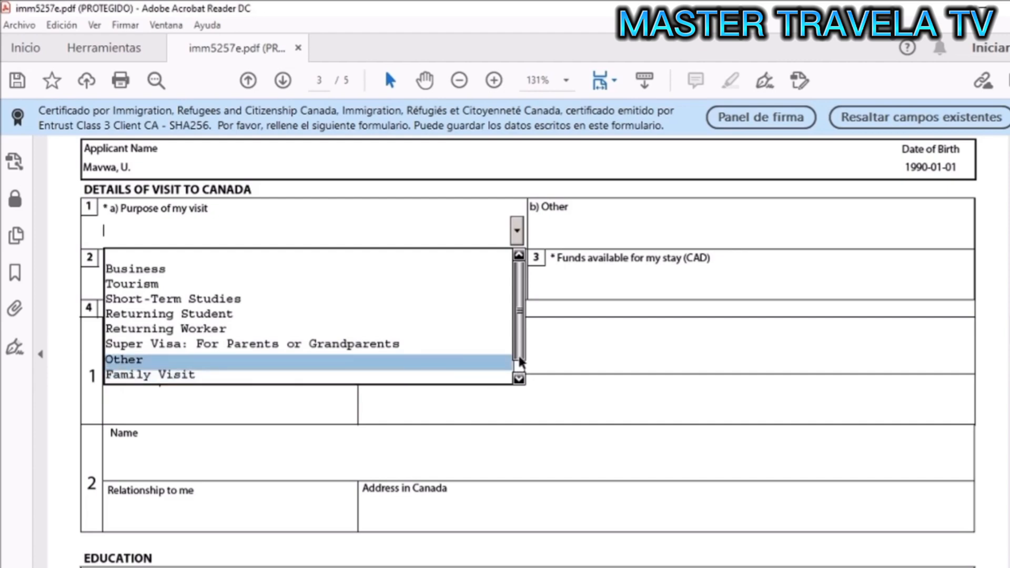
pyautogui.click(518, 377)
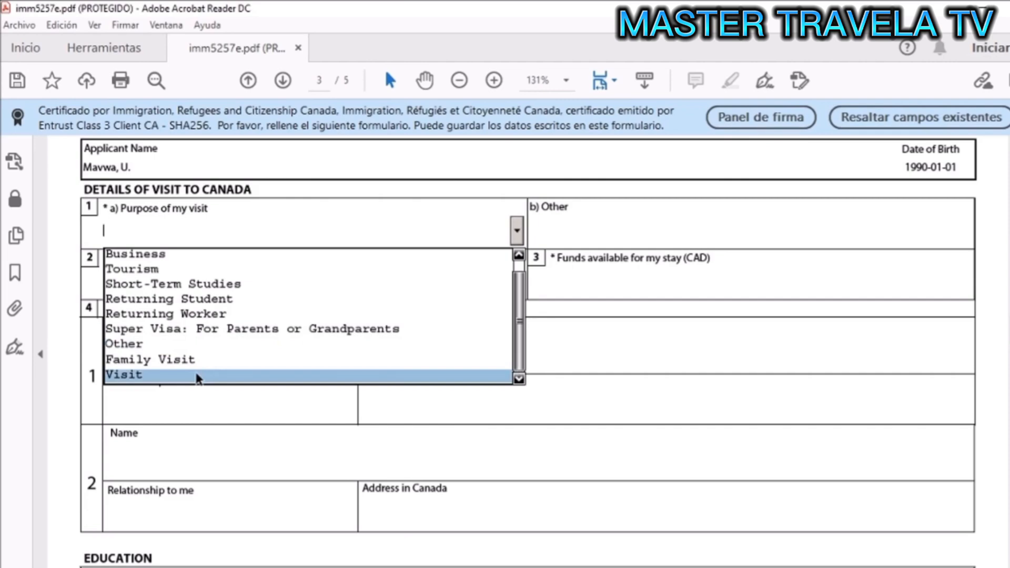
pyautogui.click(135, 375)
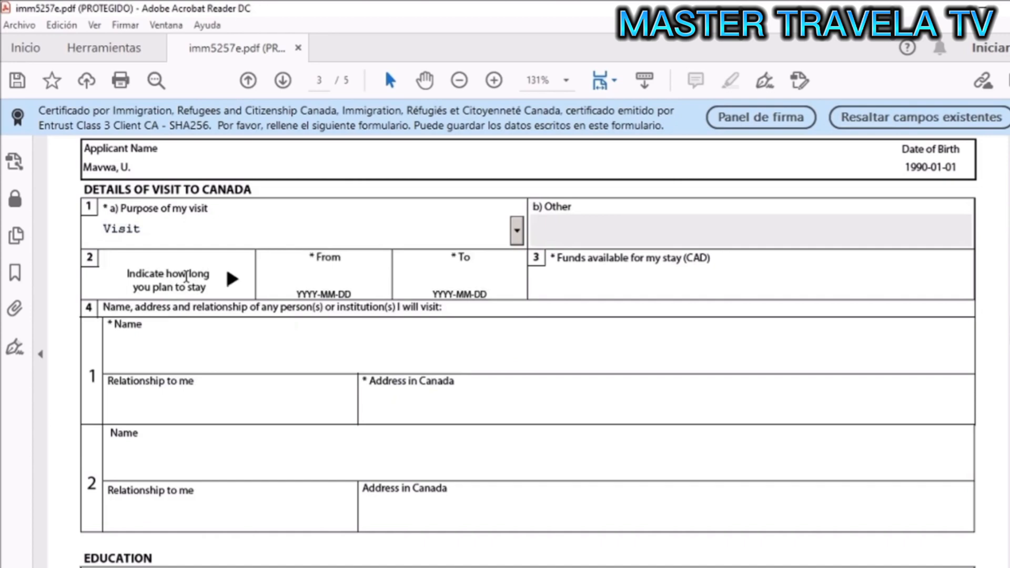
# - Set the stay from 2020-09-02 to 2020-10-02 and enter 3000 CAD as available funds
pyautogui.click(313, 270)
pyautogui.click(397, 281)
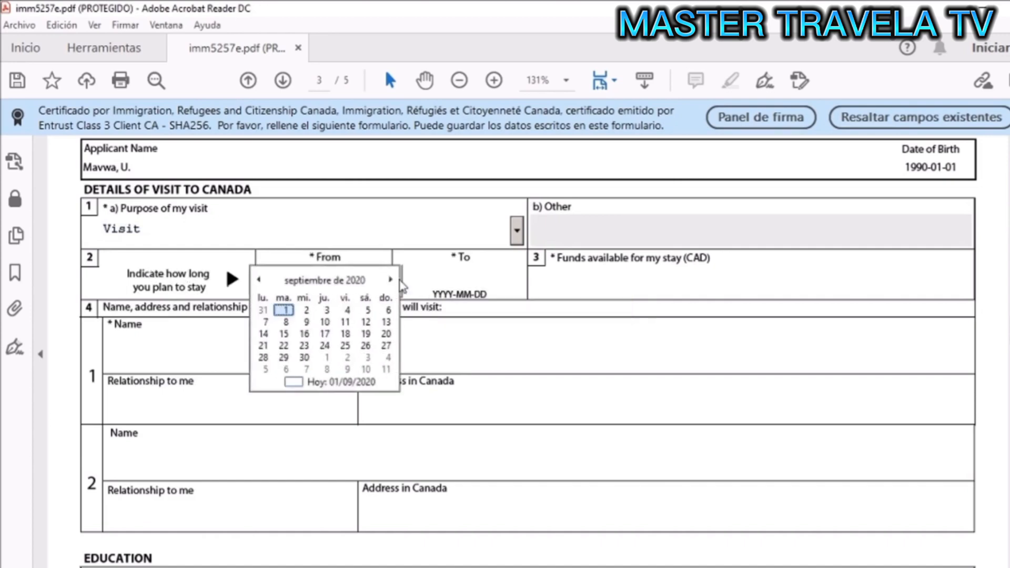
pyautogui.click(307, 314)
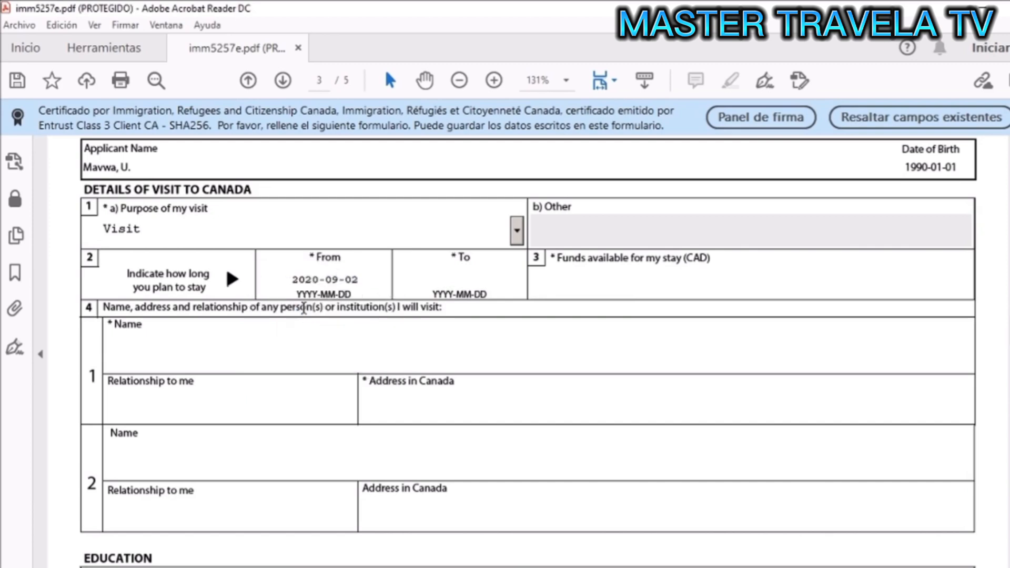
pyautogui.click(488, 282)
pyautogui.click(531, 285)
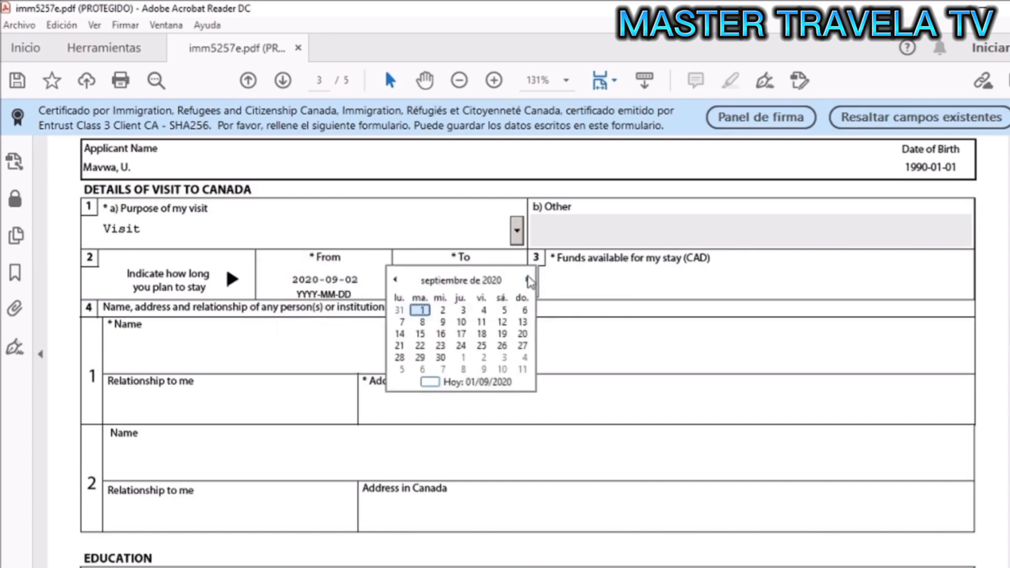
pyautogui.click(528, 281)
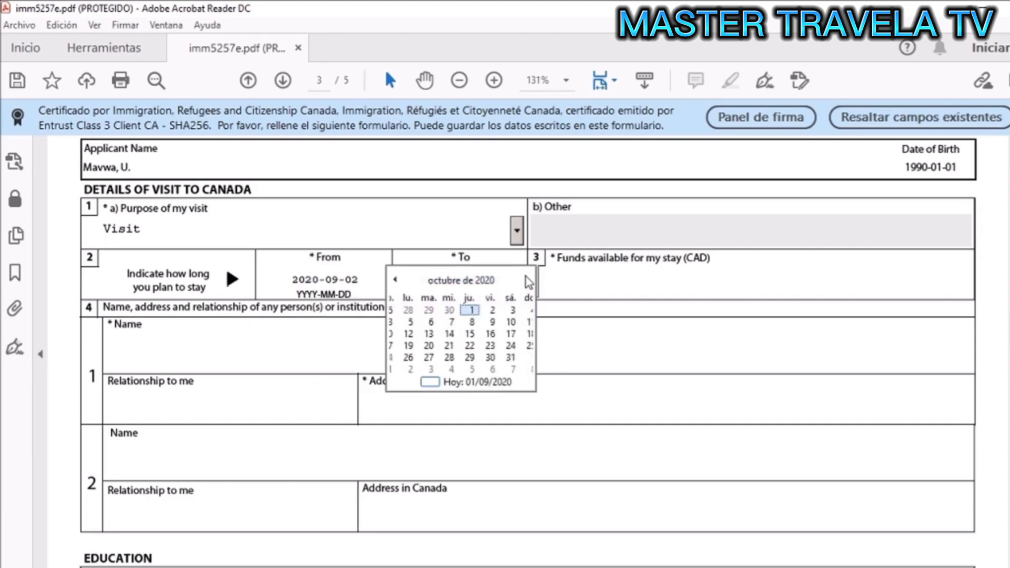
pyautogui.click(492, 309)
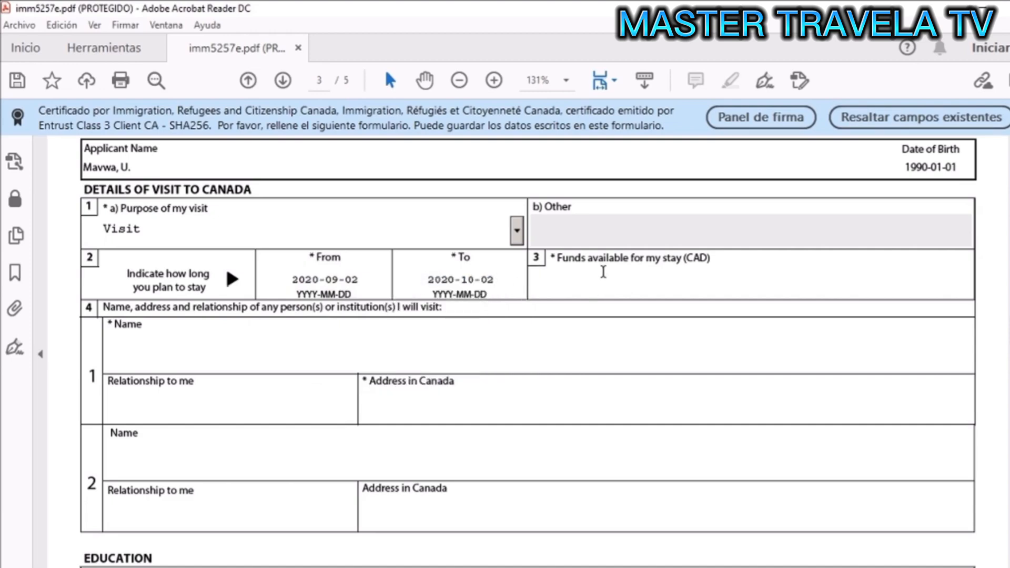
pyautogui.click(554, 282)
pyautogui.write('1000')
# - Enter the name of the first person to visit in Canada
pyautogui.click(171, 363)
pyautogui.scroll(-2, 189, 337)
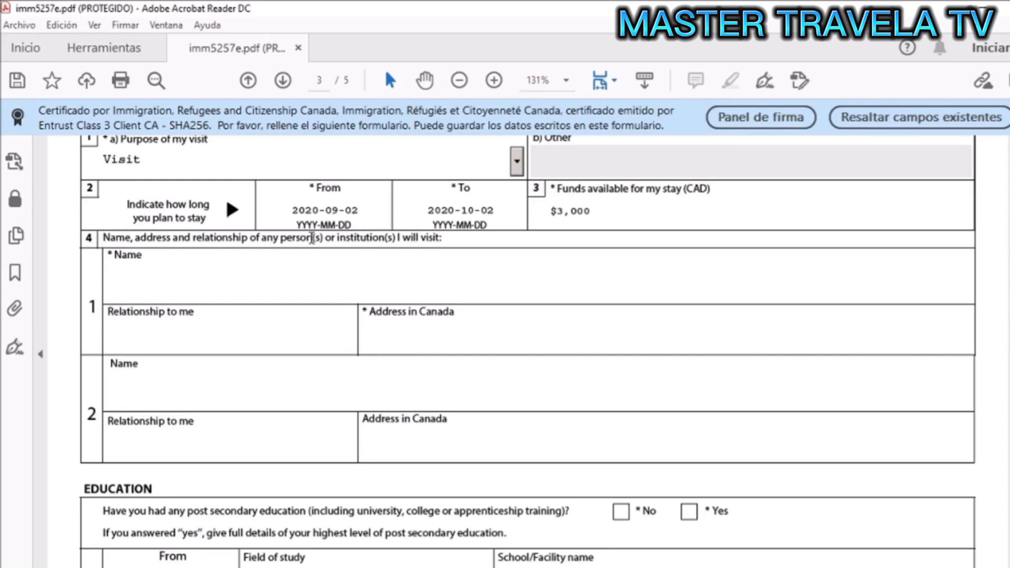
pyautogui.write('Mavwa user 2')
# - Set their relationship to Friend and enter their address in Canada
pyautogui.press('Tab')
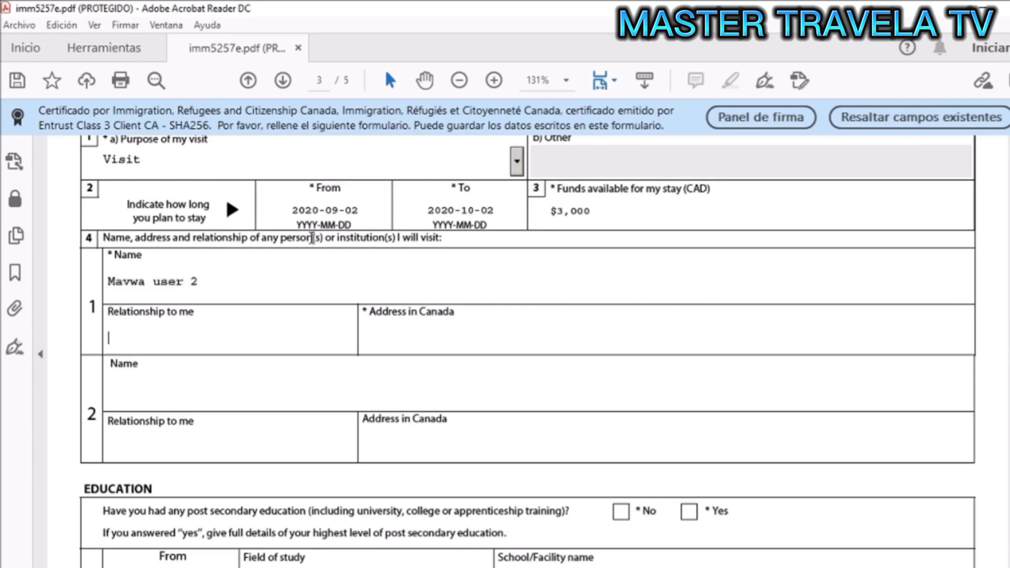
pyautogui.write('Friend')
pyautogui.press('Tab')
pyautogui.write('2345678, qwertyu')
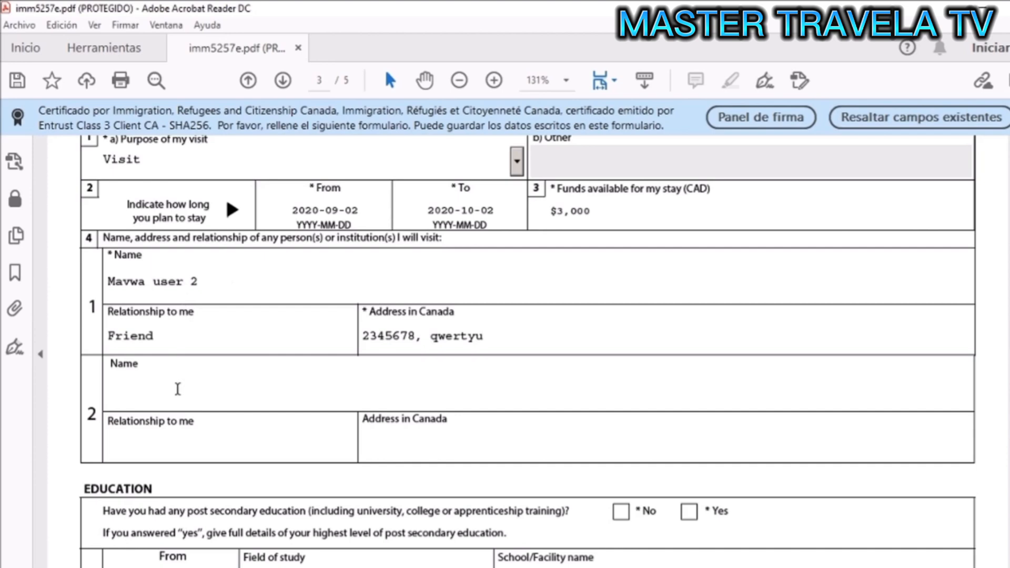
pyautogui.scroll(-2, 177, 389)
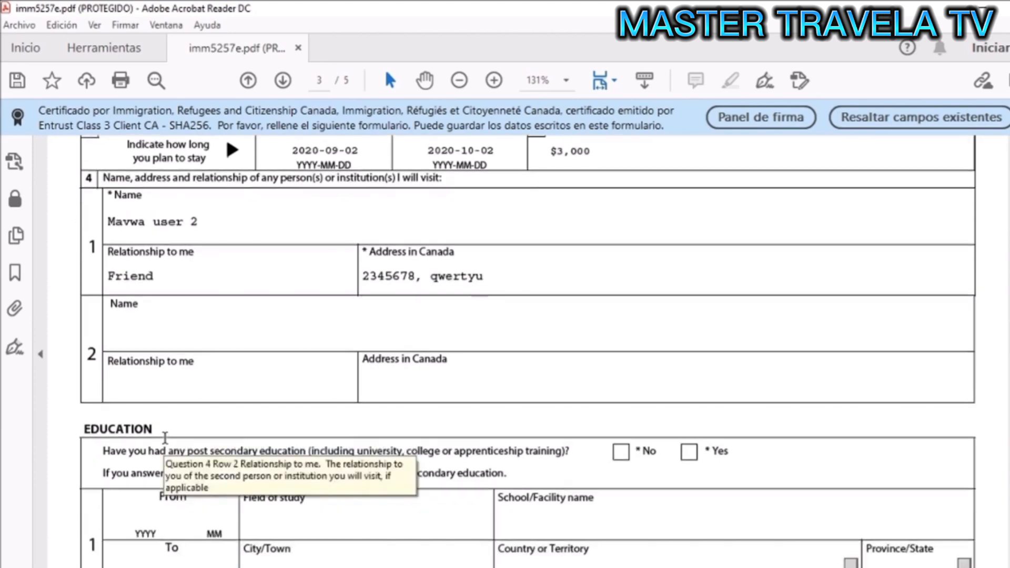
pyautogui.click(162, 342)
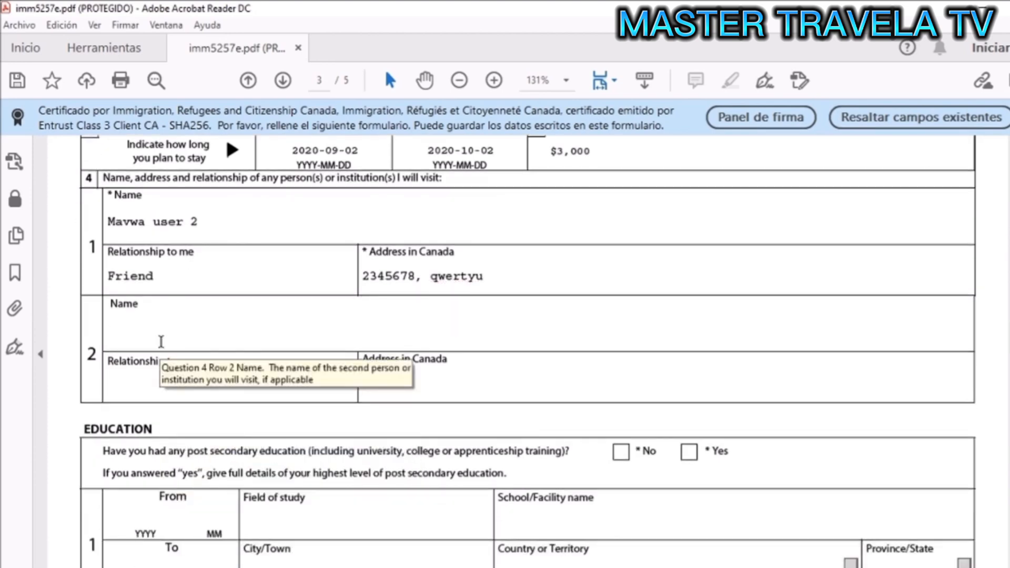
pyautogui.scroll(-2, 161, 342)
pyautogui.scroll(-7, 162, 342)
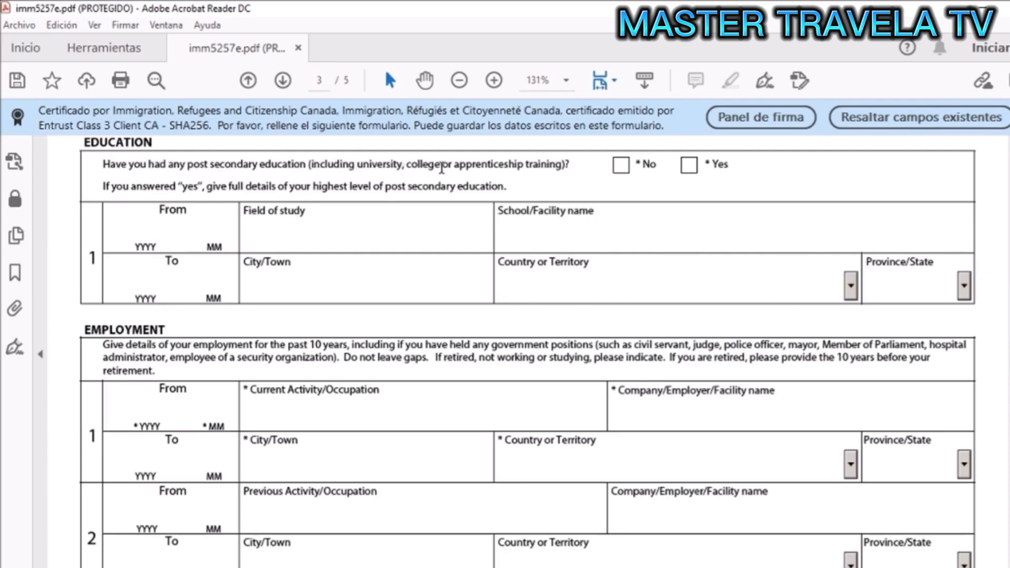
# - Answer Yes to post-secondary education, with studies from 2005-01 in Engineering
pyautogui.click(690, 166)
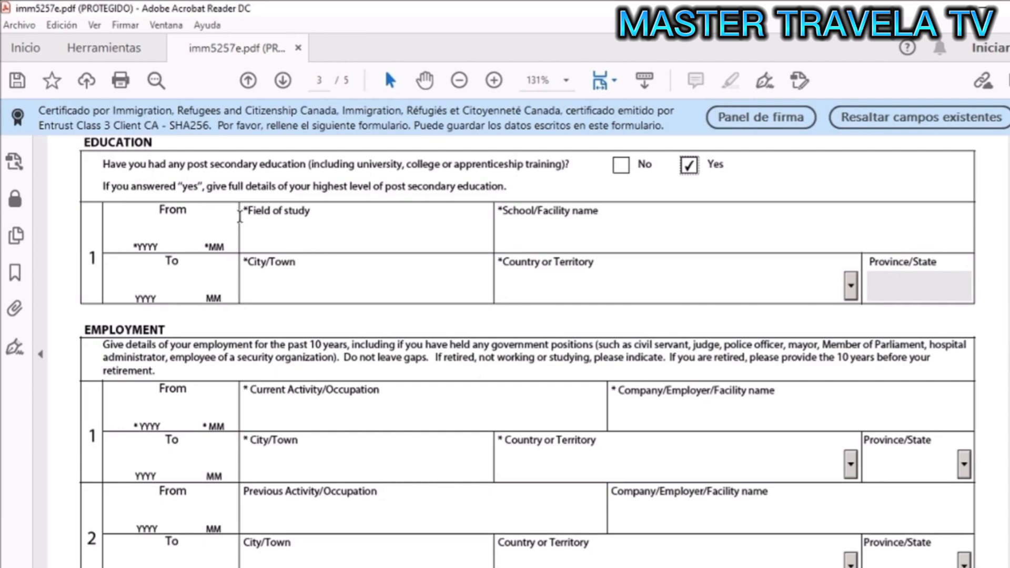
pyautogui.click(152, 238)
pyautogui.write('200501')
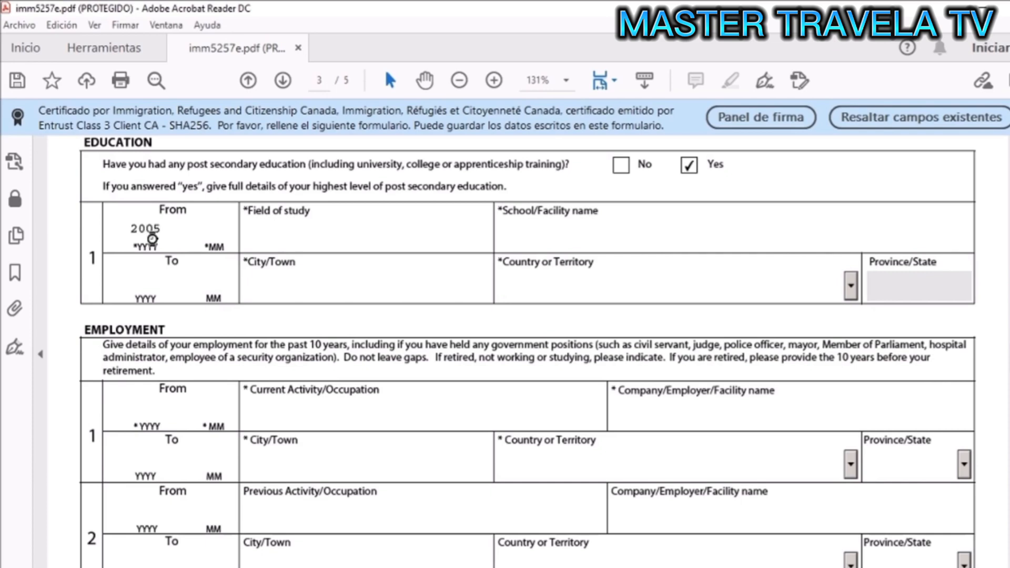
pyautogui.click(322, 234)
pyautogui.write('Engineering')
# - Enter the school name, end date 2010-01, city, and Albania as the country of study
pyautogui.press('Tab')
pyautogui.write('1234567890')
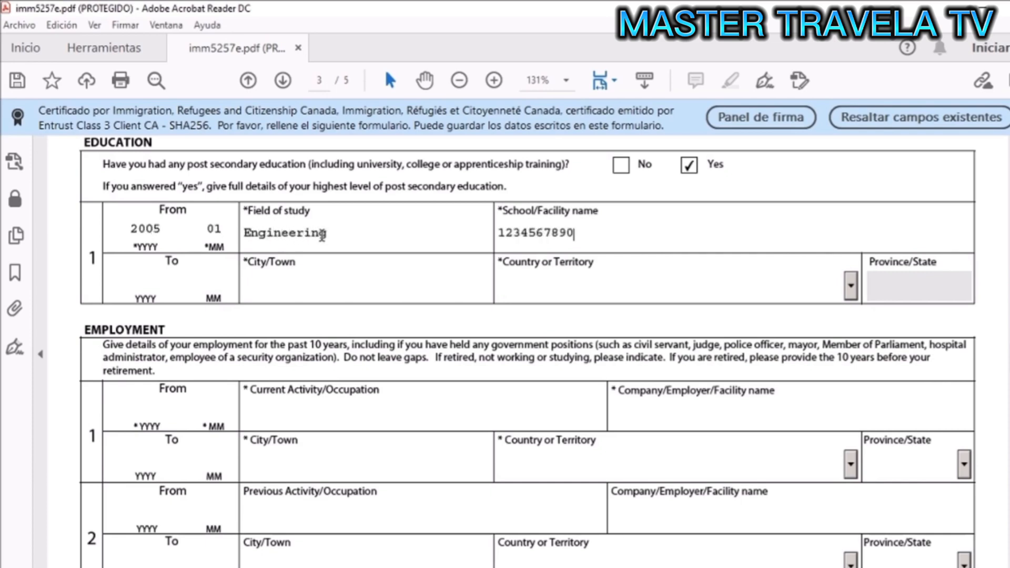
pyautogui.press('BackSpace')
pyautogui.press('BackSpace')
pyautogui.press('BackSpace')
pyautogui.press('BackSpace')
pyautogui.press('BackSpace')
pyautogui.press('BackSpace')
pyautogui.press('BackSpace')
pyautogui.press('BackSpace')
pyautogui.press('BackSpace')
pyautogui.press('BackSpace')
pyautogui.write('qwertyuiasdfghj')
pyautogui.click(138, 288)
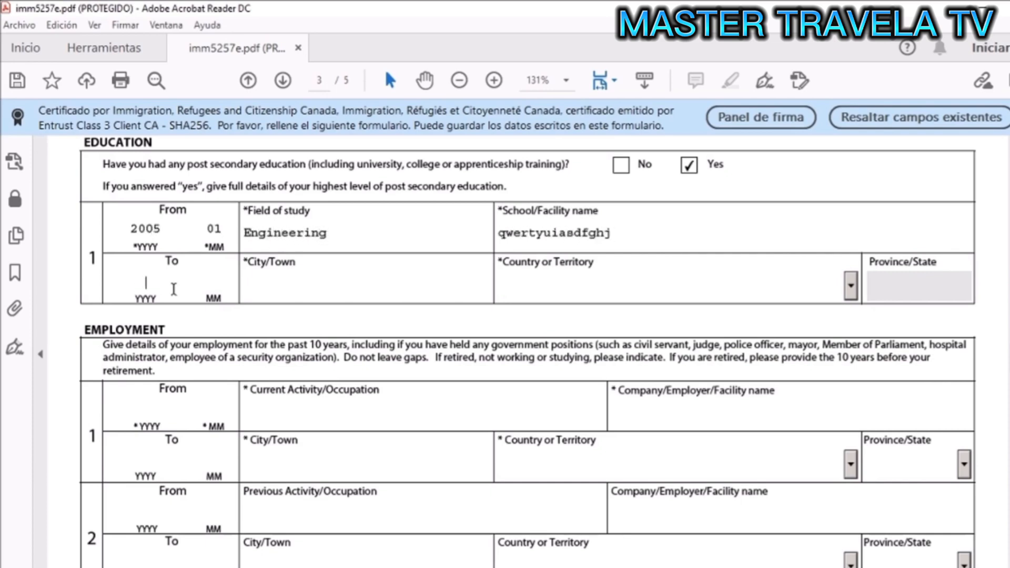
pyautogui.write('201001')
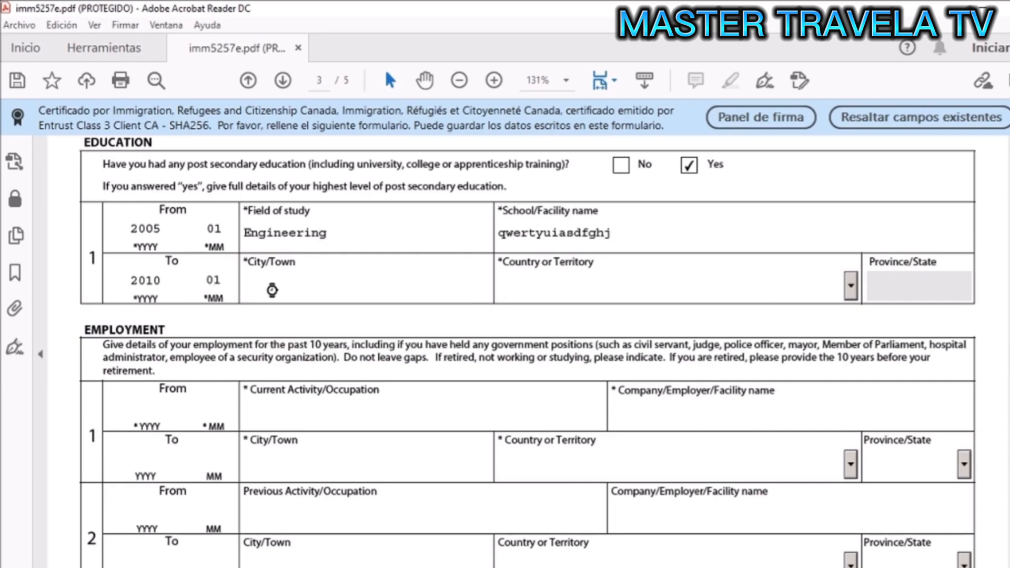
pyautogui.click(272, 289)
pyautogui.write('qwertyuwe')
pyautogui.click(851, 286)
pyautogui.click(807, 354)
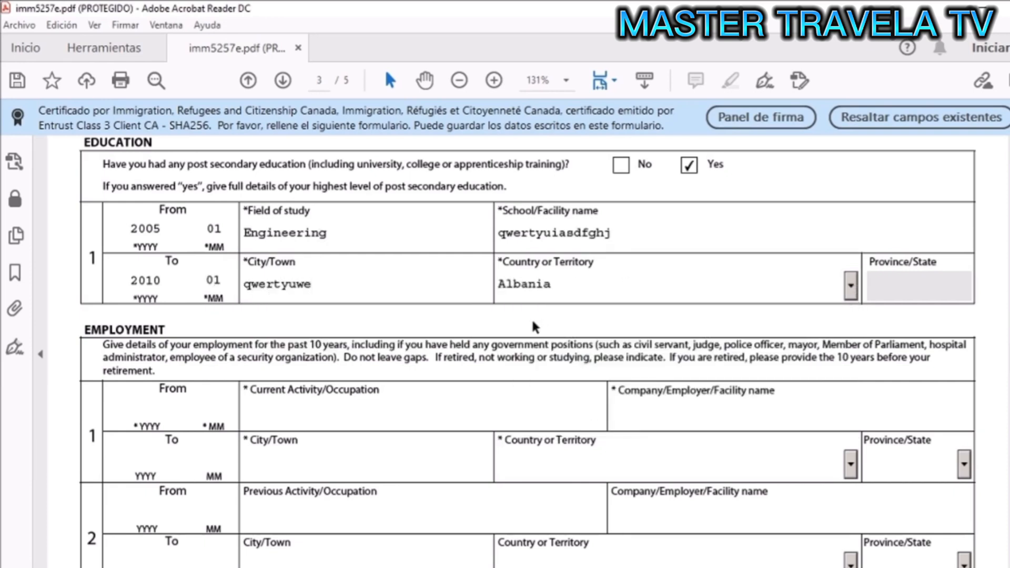
# - Enter the first employment record's dates, 2010-01 to 2015-01
pyautogui.scroll(-2, 531, 317)
pyautogui.scroll(-1, 533, 326)
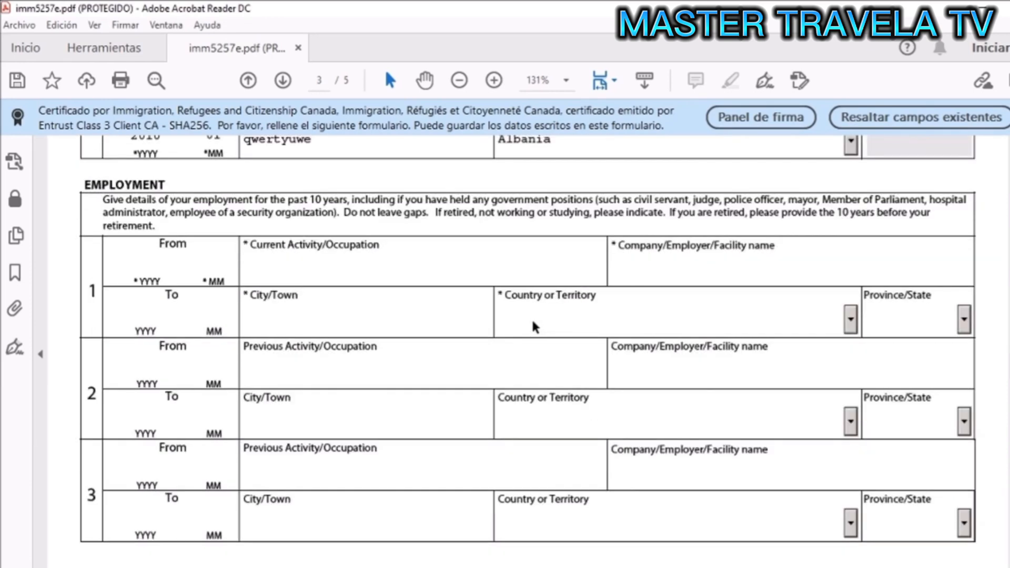
pyautogui.scroll(-1, 533, 325)
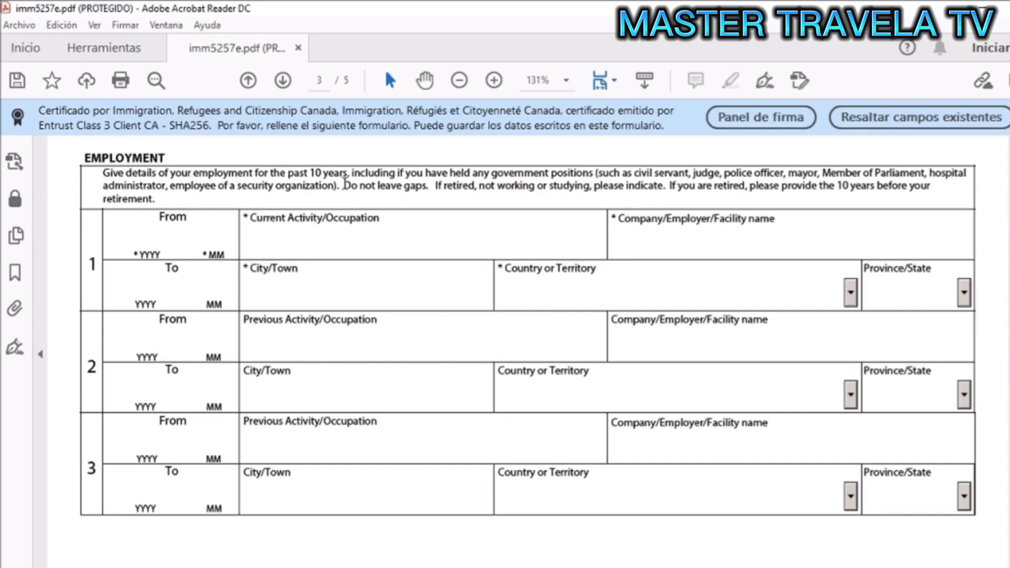
pyautogui.moveTo(344, 185); pyautogui.dragTo(429, 189)
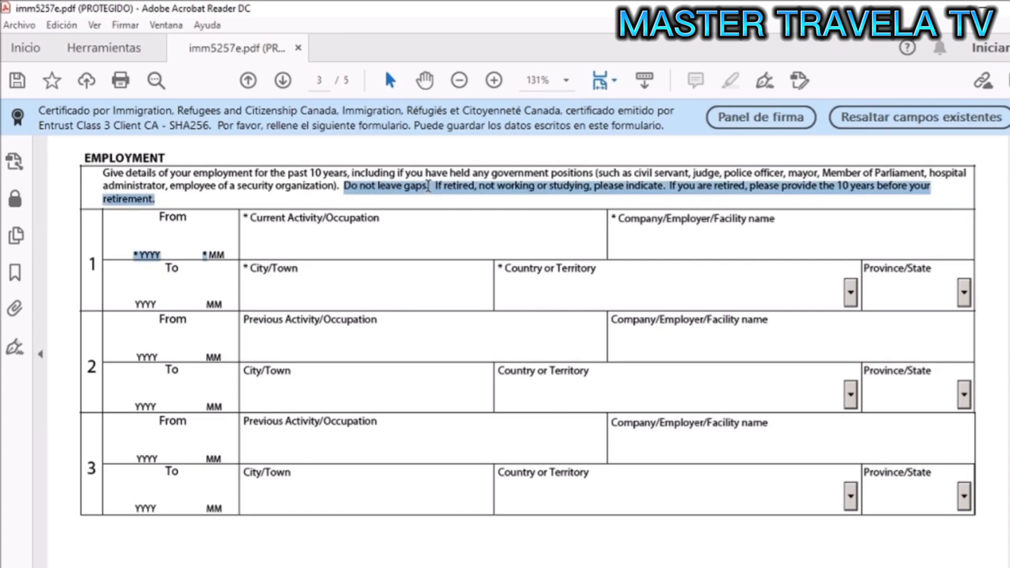
pyautogui.click(429, 187)
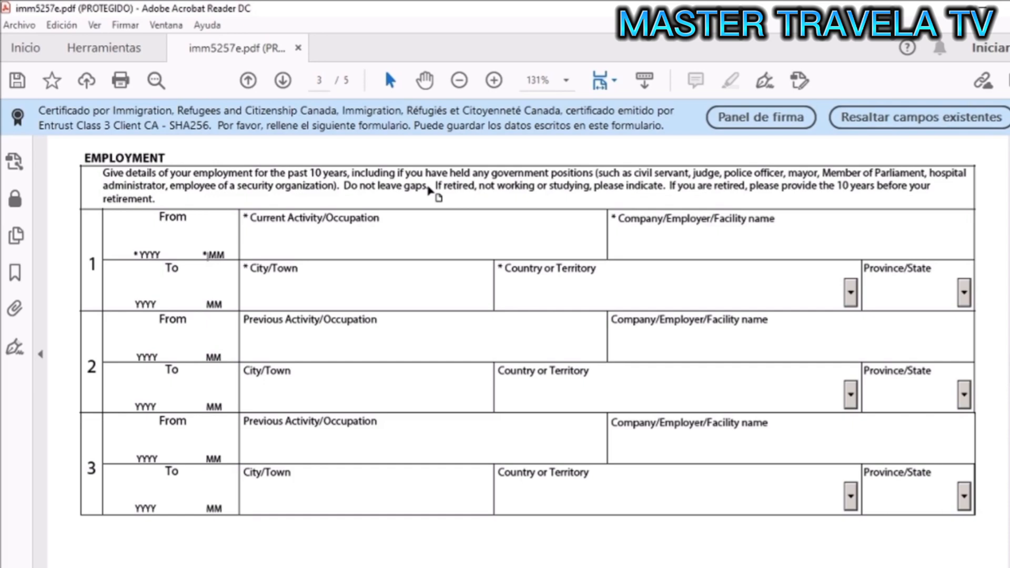
pyautogui.click(319, 245)
pyautogui.click(155, 235)
pyautogui.write('2010')
pyautogui.click(142, 288)
pyautogui.write('2015')
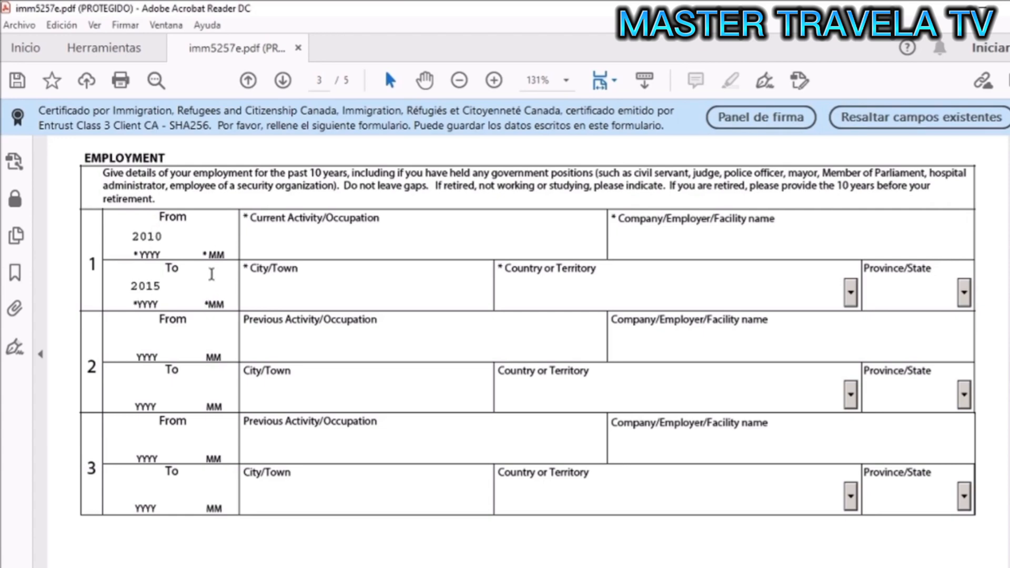
pyautogui.write('01')
pyautogui.click(210, 236)
pyautogui.write('01')
# - Enter the second employment record's dates, 2015-02 to 2018-03
pyautogui.click(149, 337)
pyautogui.write('20')
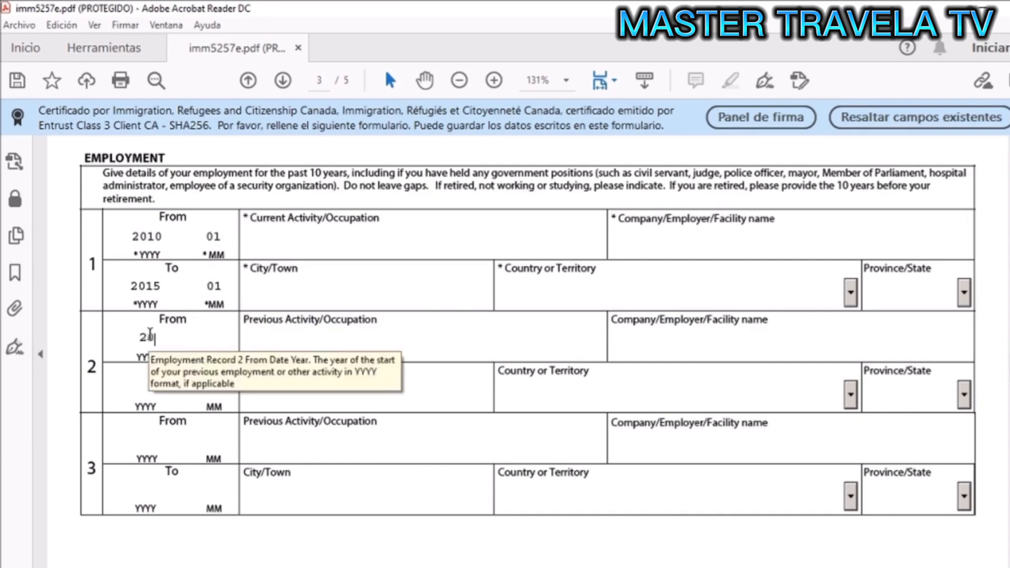
pyautogui.write('15')
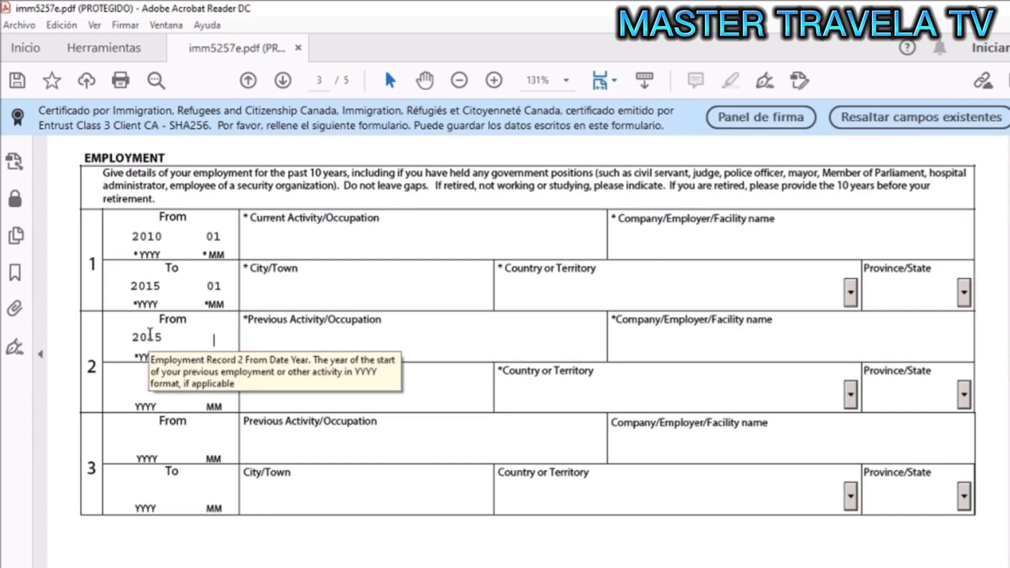
pyautogui.click(189, 342)
pyautogui.write('02')
pyautogui.click(136, 389)
pyautogui.write('2018')
pyautogui.press('Tab')
pyautogui.write('03')
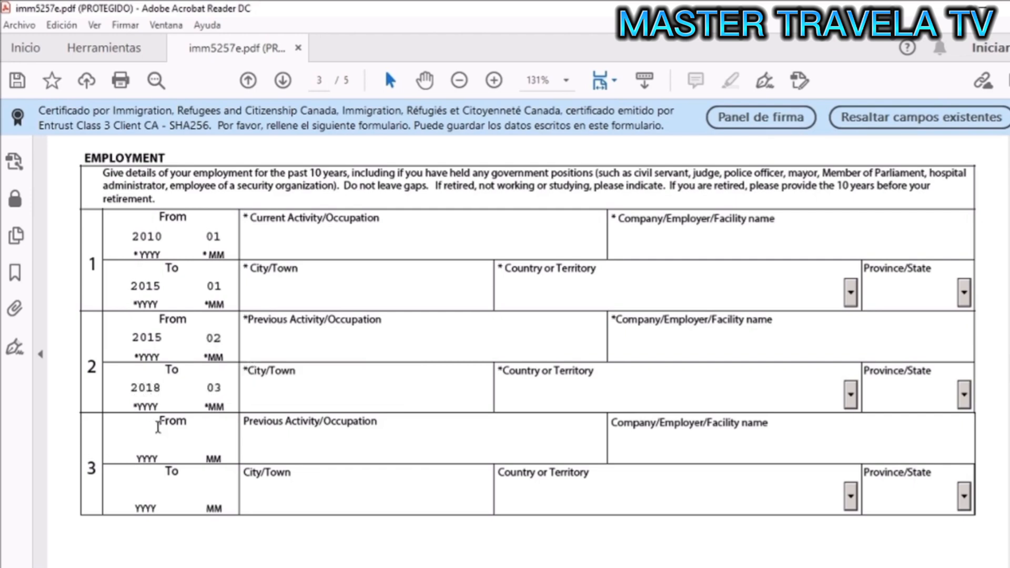
# - Enter the third employment record's dates, 2020-04 to 2020-09
pyautogui.click(135, 447)
pyautogui.write('201')
pyautogui.write('020')
pyautogui.press('Tab')
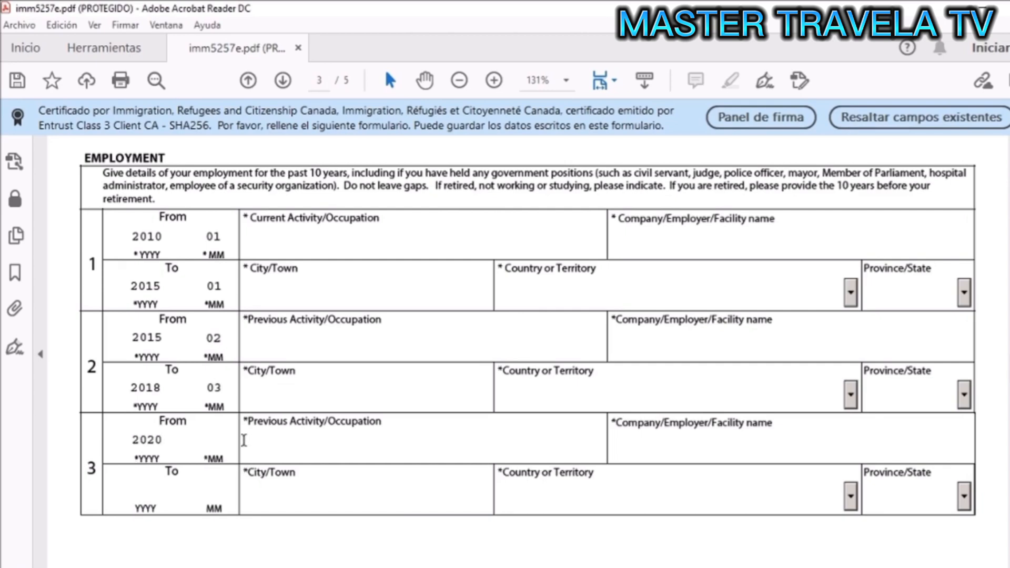
pyautogui.write('04')
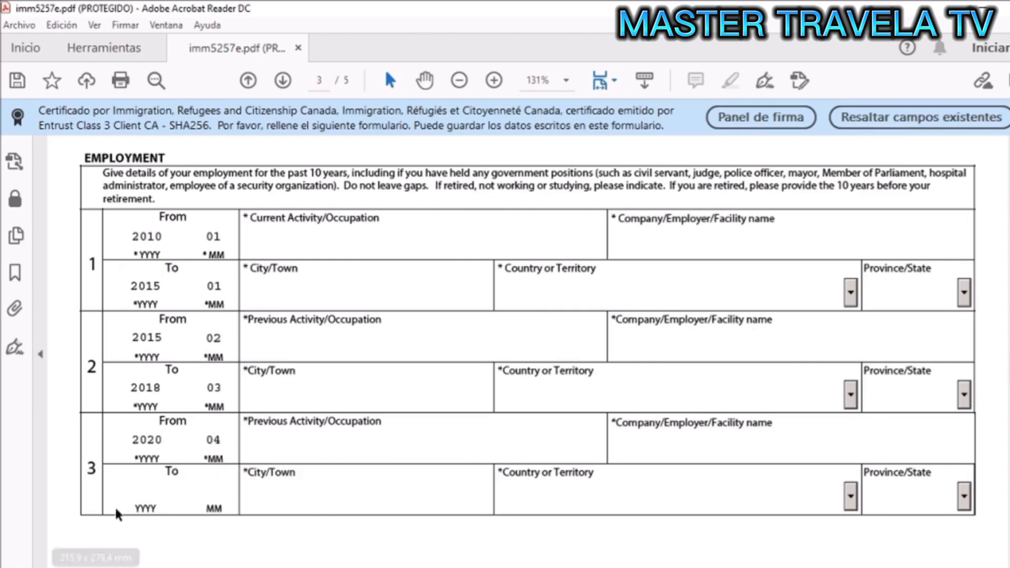
pyautogui.click(135, 492)
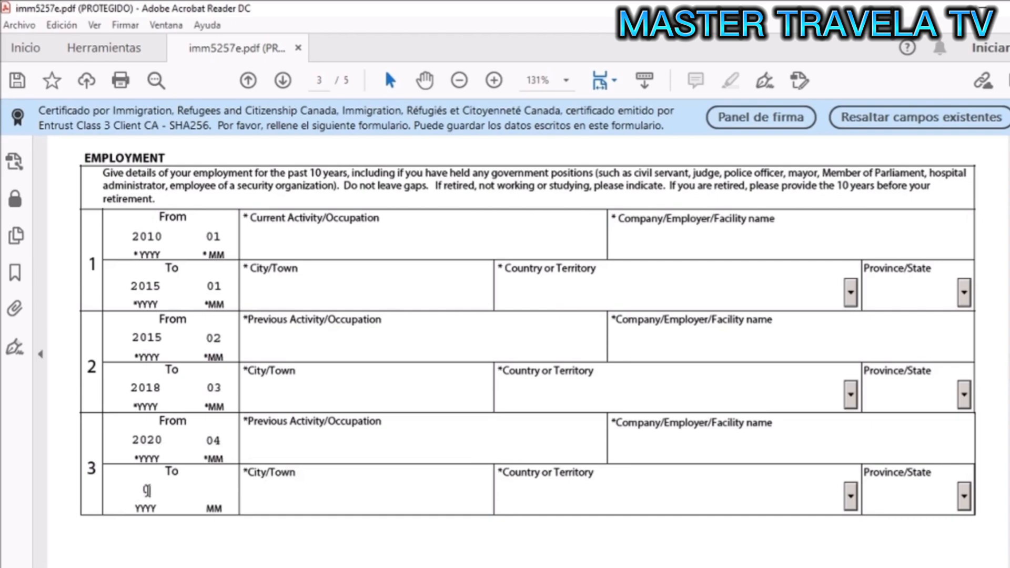
pyautogui.write('2020')
pyautogui.click(191, 483)
pyautogui.write('09')
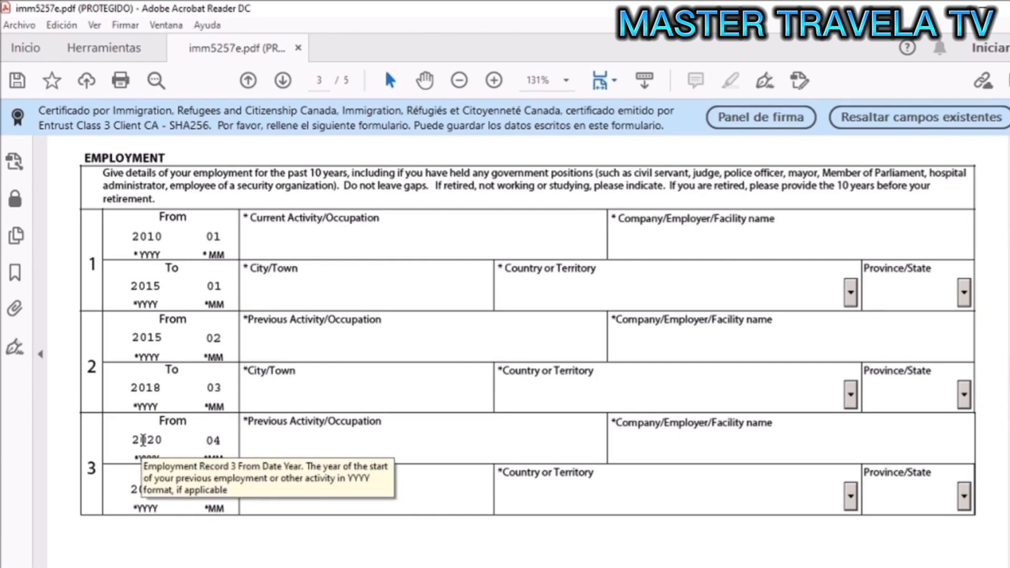
# - Fill the first job's occupation, employer and city with placeholder text, country Albania
pyautogui.click(356, 251)
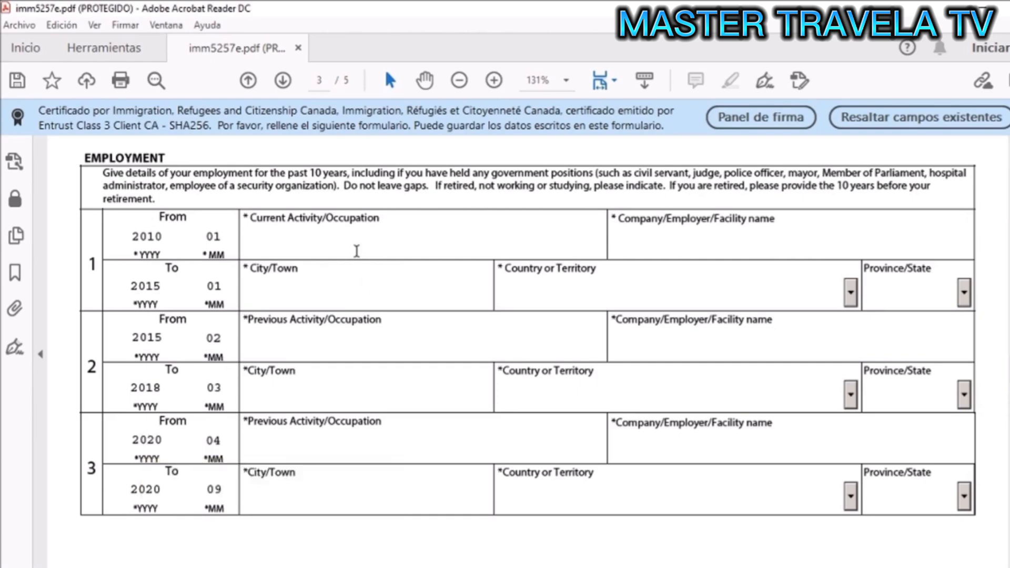
pyautogui.write('qwertyu')
pyautogui.click(684, 247)
pyautogui.write('qwert')
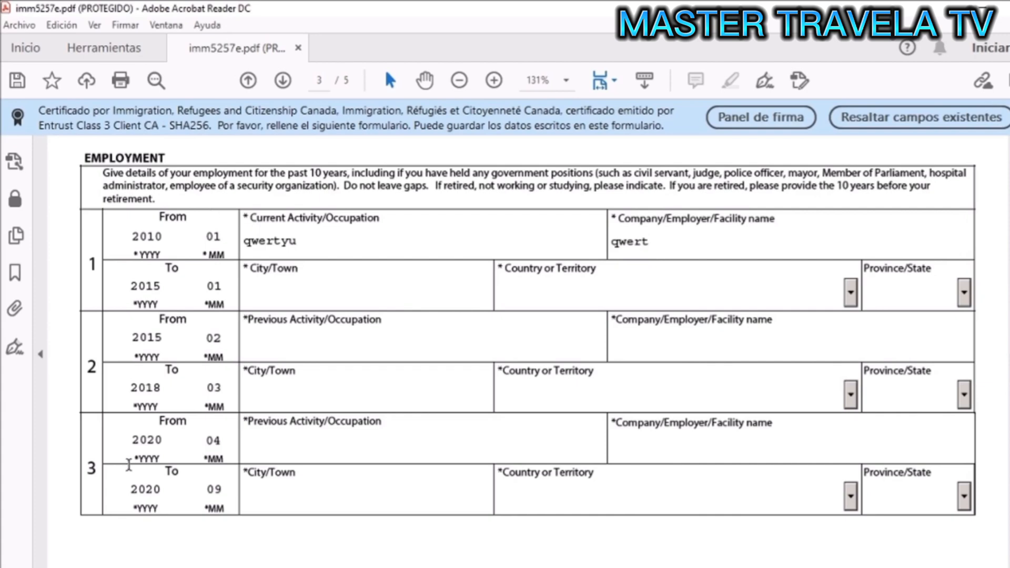
pyautogui.click(305, 306)
pyautogui.write('qwerty')
pyautogui.click(850, 295)
pyautogui.click(756, 356)
# - Fill employment row 2's activity and employer with placeholder text, country Albania
pyautogui.click(322, 352)
pyautogui.write('qwertyu')
pyautogui.click(715, 349)
pyautogui.write('qwert')
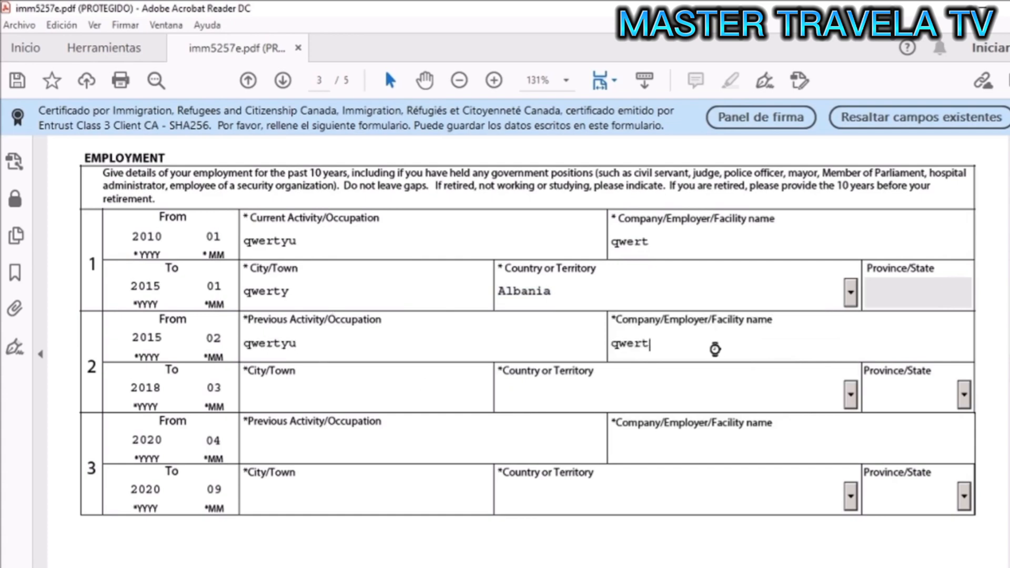
pyautogui.write('yu')
pyautogui.click(361, 394)
pyautogui.write('qwertyu')
pyautogui.click(850, 394)
pyautogui.click(526, 474)
# - Fill employment row 3's activity and employer with placeholder text, country Albania
pyautogui.click(352, 447)
pyautogui.write('qw')
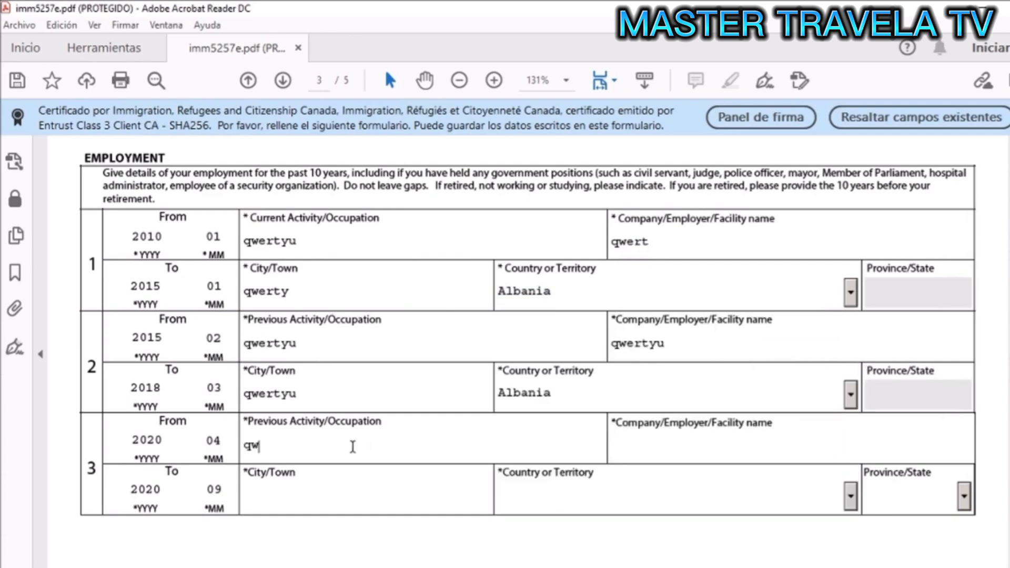
pyautogui.write('ertyui')
pyautogui.click(668, 446)
pyautogui.write('wertyui')
pyautogui.click(282, 500)
pyautogui.write('qwertyui')
pyautogui.click(850, 496)
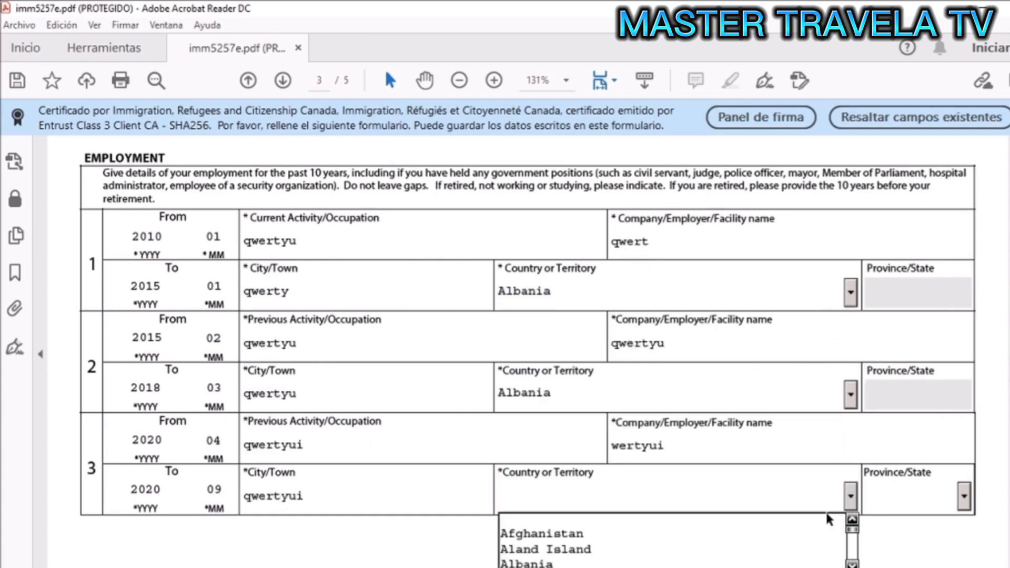
pyautogui.click(569, 561)
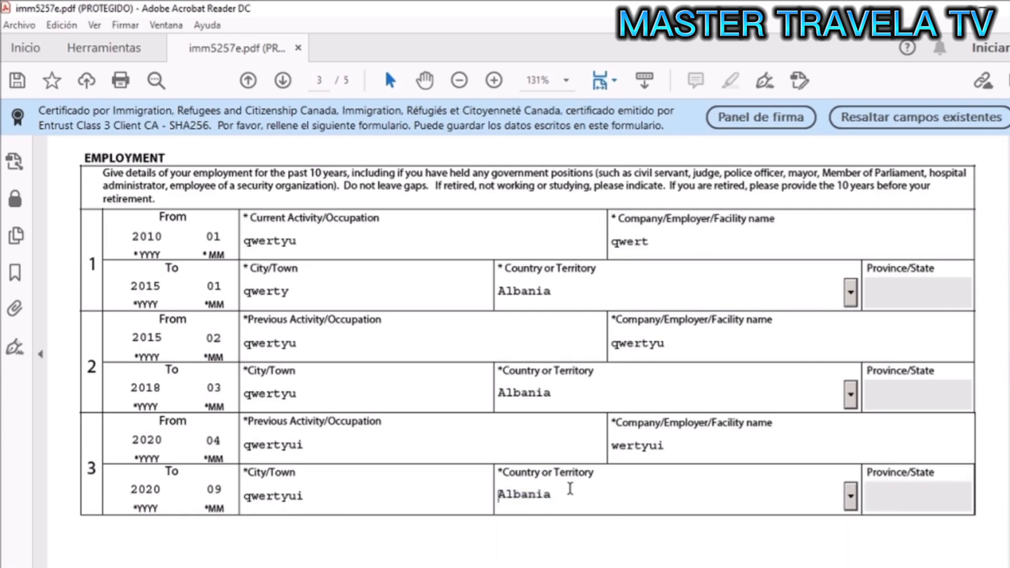
pyautogui.scroll(-10, 569, 489)
pyautogui.scroll(-3, 569, 489)
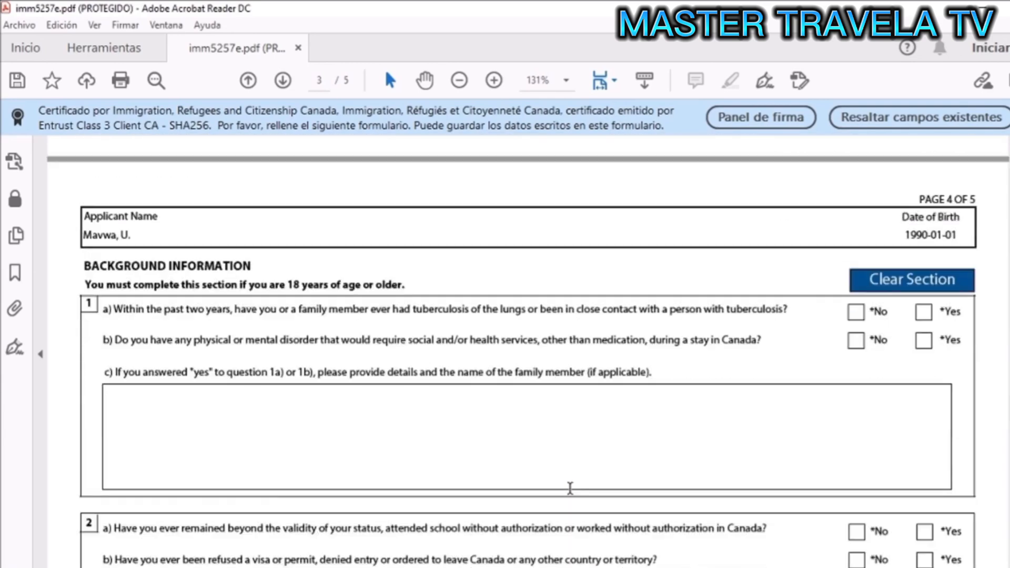
# - Tick No for tuberculosis question 1a and health disorder question 1b
pyautogui.scroll(-2, 570, 488)
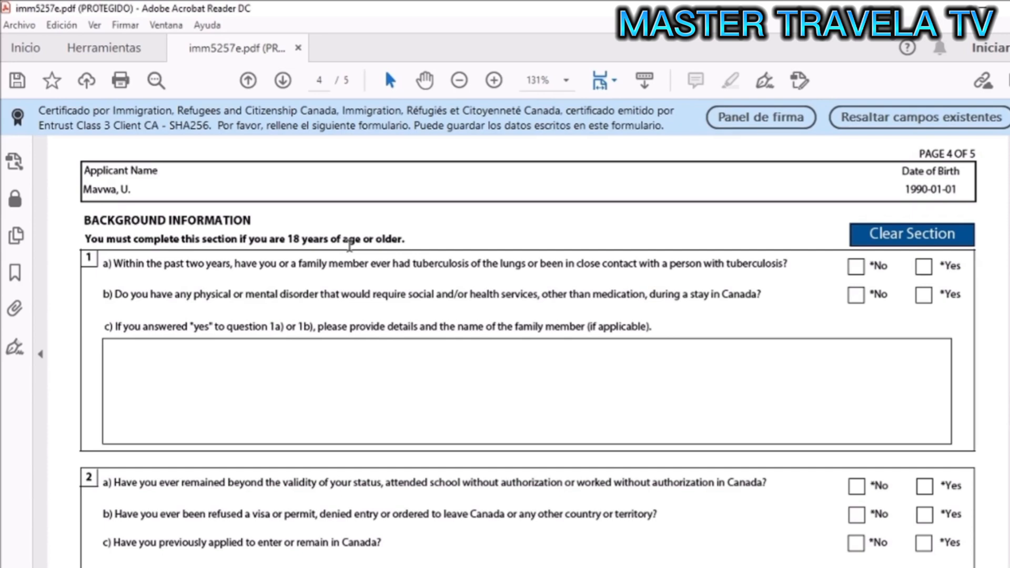
pyautogui.scroll(-1, 115, 223)
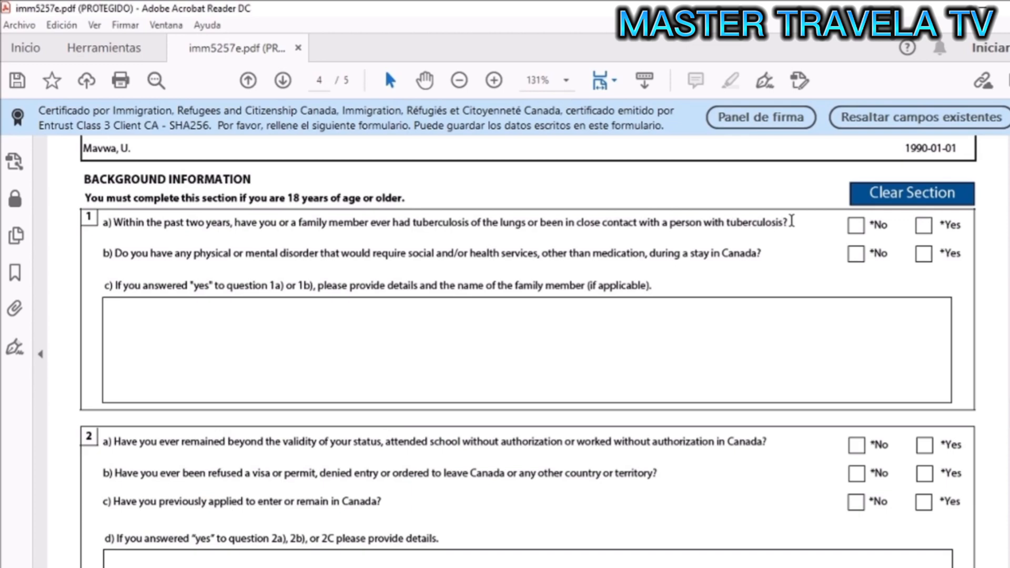
pyautogui.click(852, 226)
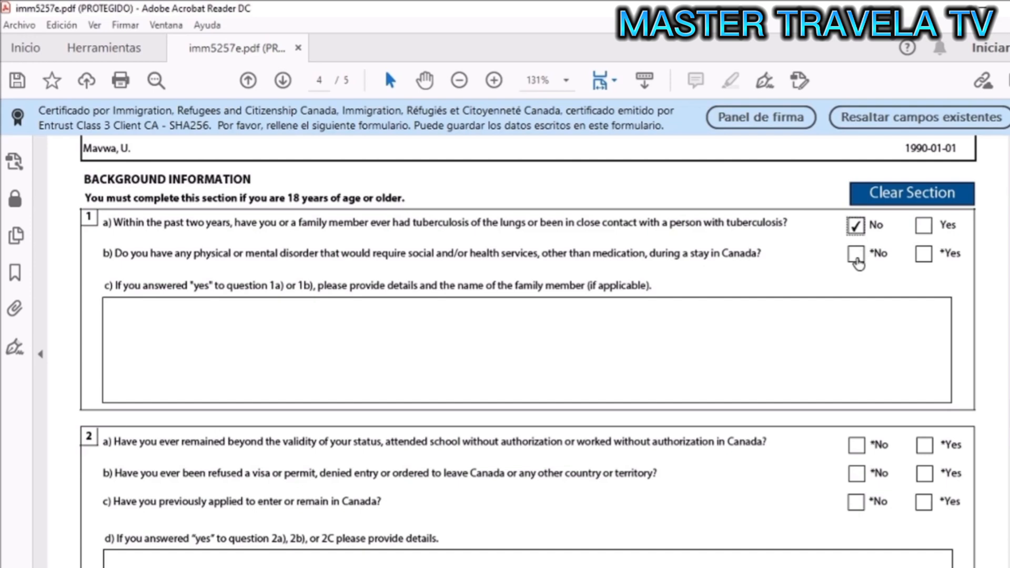
pyautogui.click(856, 255)
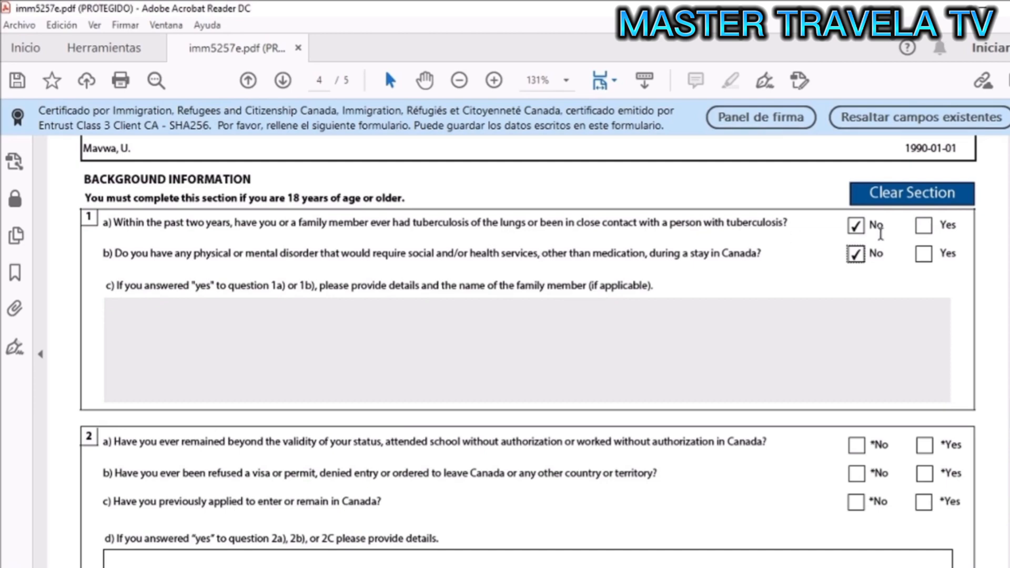
pyautogui.scroll(-5, 915, 230)
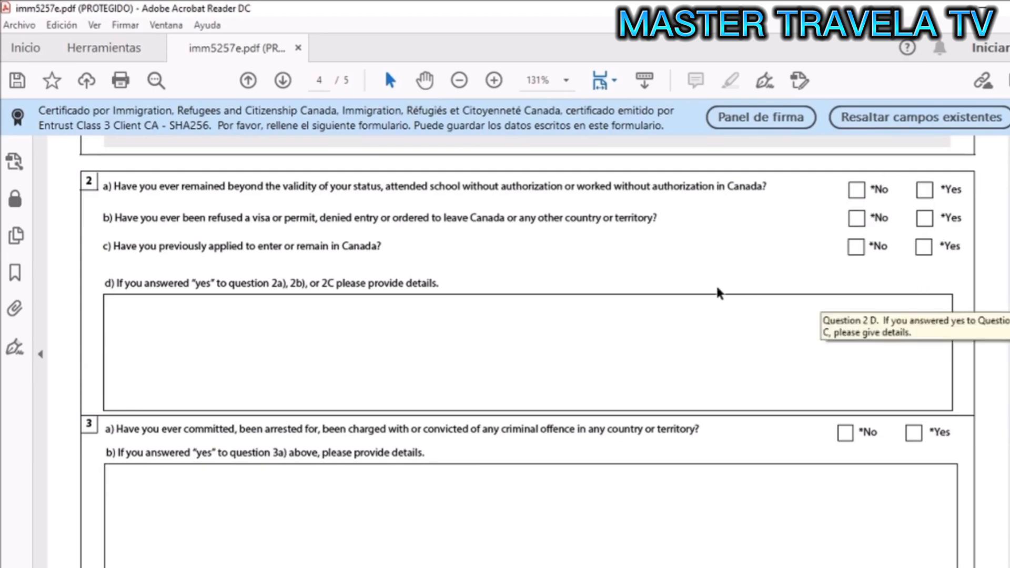
# - Tick No for military service question 4a and political association question 5
pyautogui.scroll(2, 717, 289)
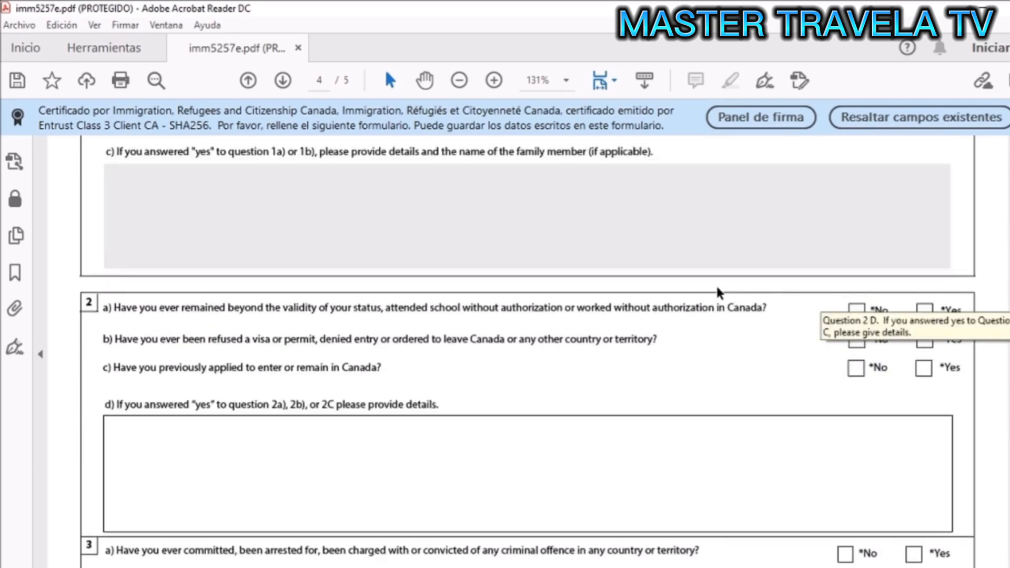
pyautogui.scroll(-1, 719, 289)
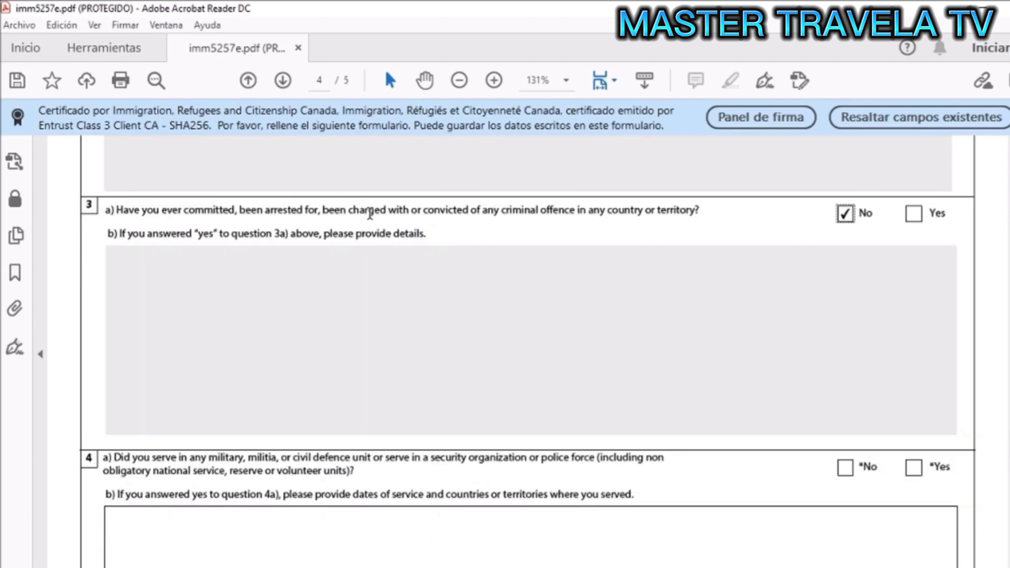
pyautogui.scroll(-2, 811, 490)
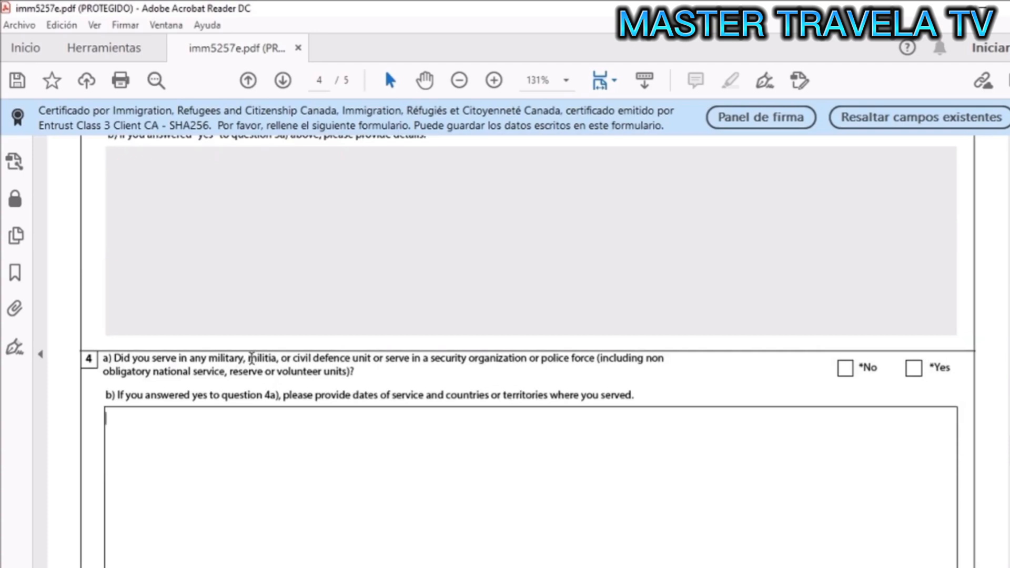
pyautogui.scroll(-2, 615, 378)
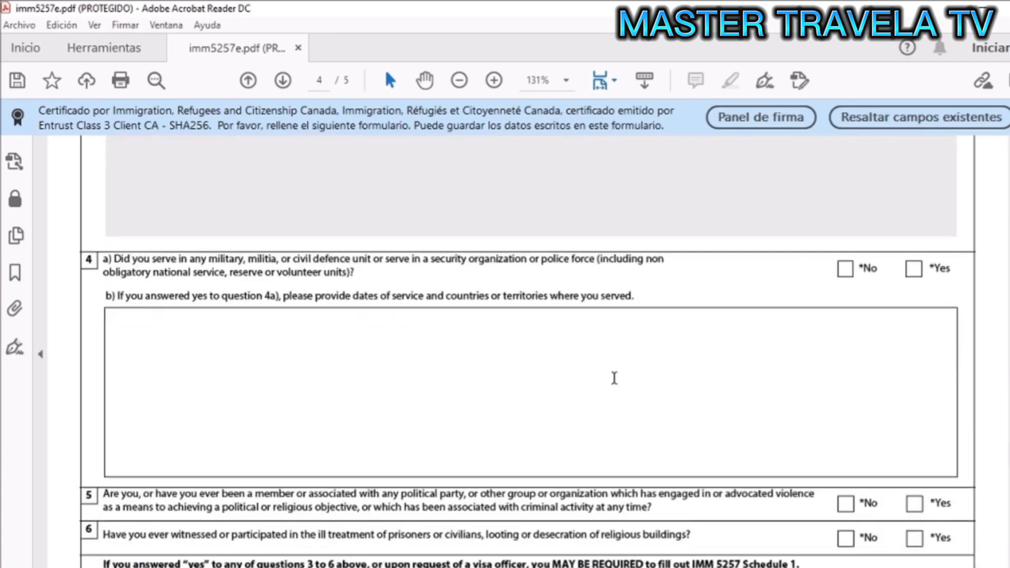
pyautogui.click(846, 269)
pyautogui.scroll(-2, 610, 406)
pyautogui.scroll(-4, 607, 408)
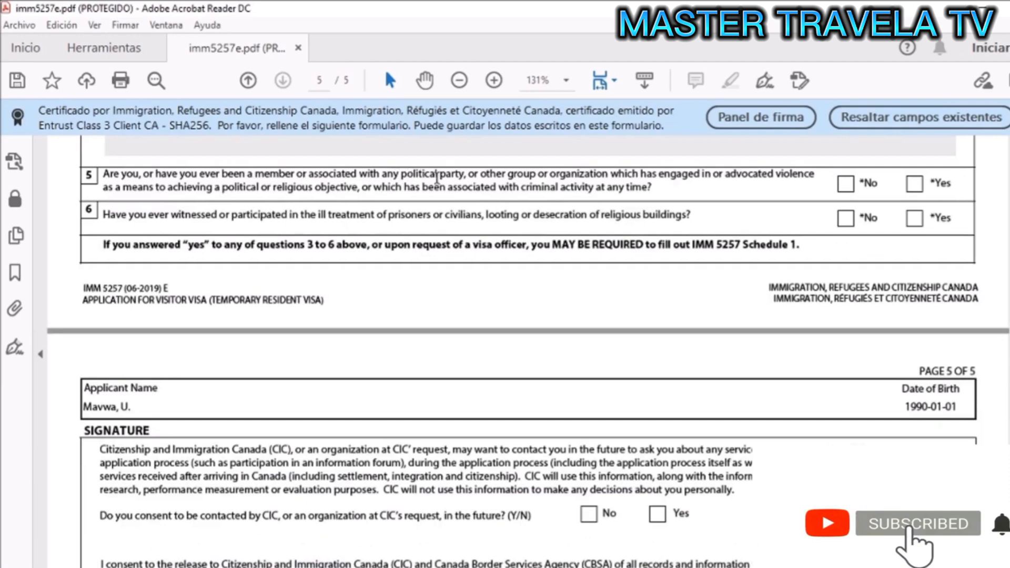
pyautogui.click(845, 185)
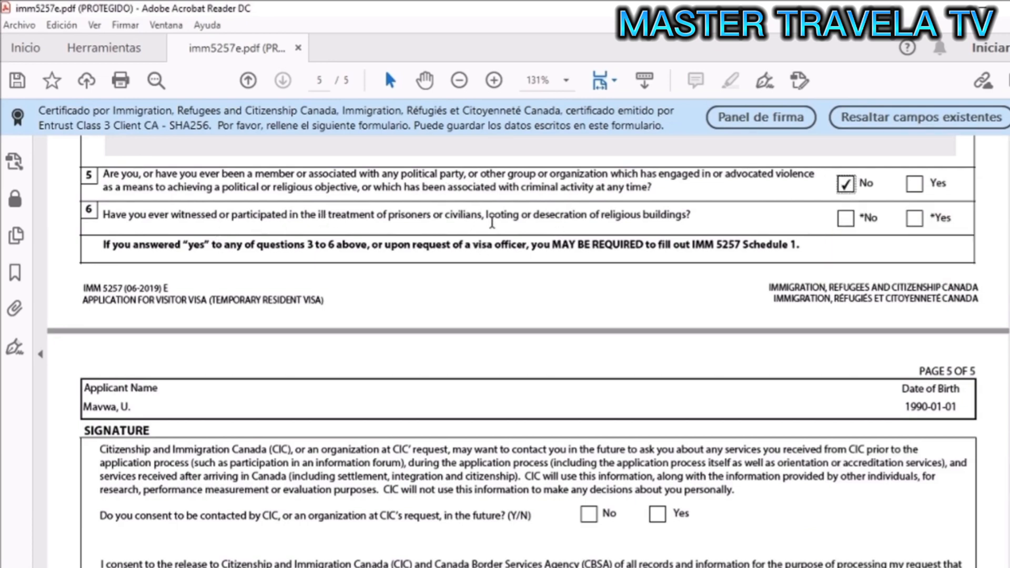
# - Consent to CIC contact, sign with the applicant's name, date it 2020-09-01, and validate
pyautogui.scroll(-5, 779, 329)
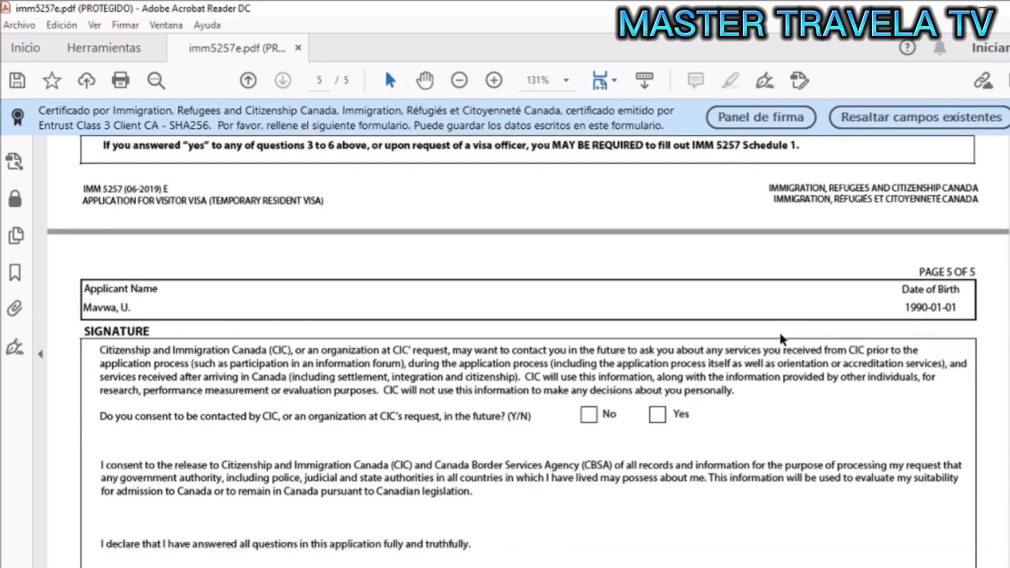
pyautogui.click(657, 258)
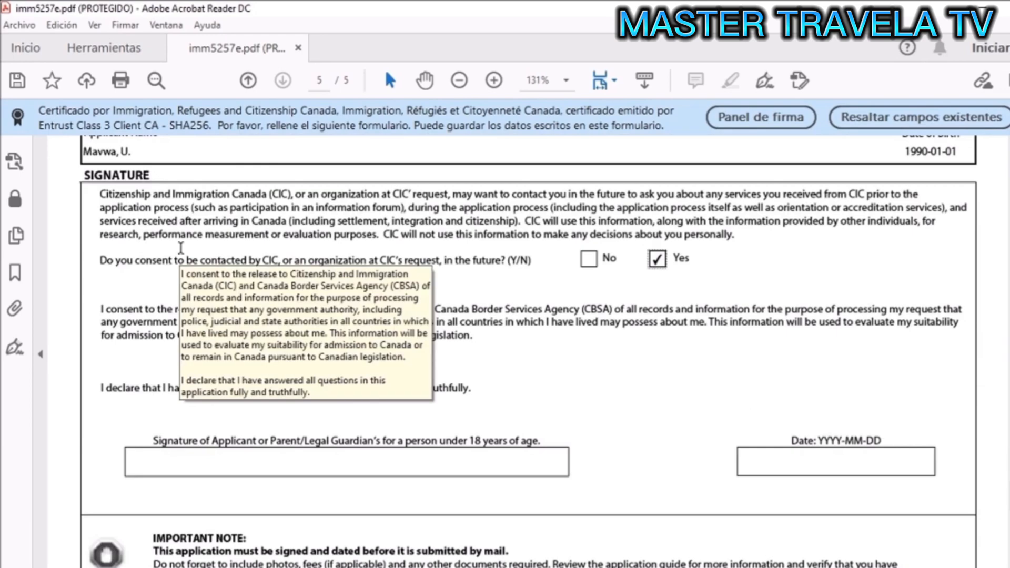
pyautogui.scroll(-1, 661, 345)
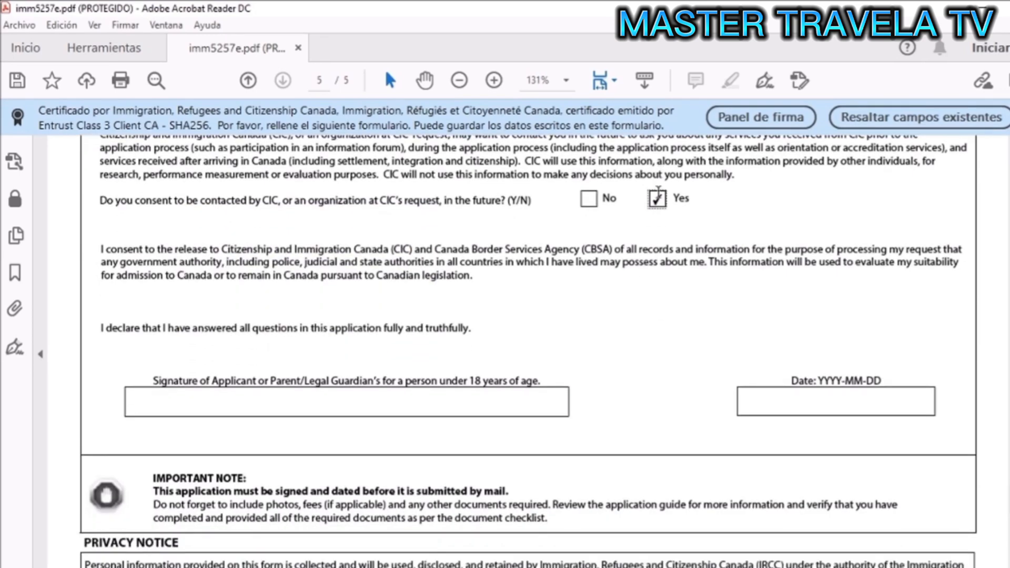
pyautogui.click(246, 409)
pyautogui.write('Mavw')
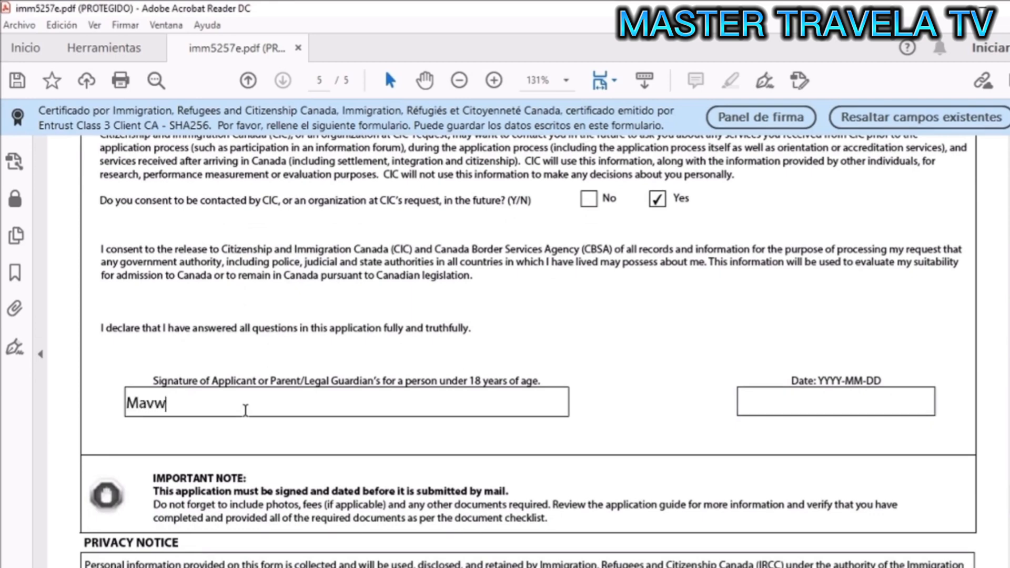
pyautogui.write('a user')
pyautogui.click(815, 405)
pyautogui.scroll(-8, 655, 359)
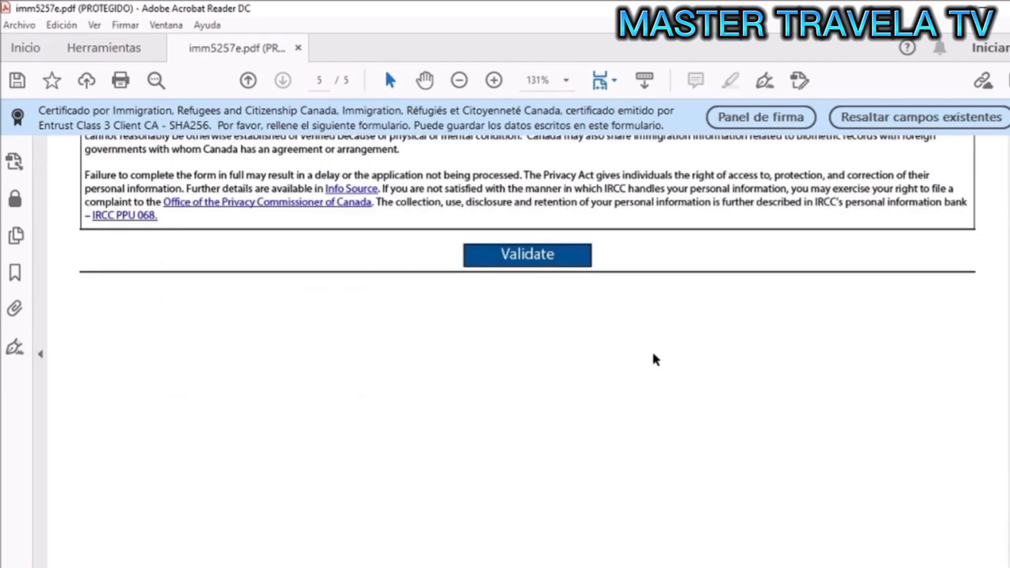
pyautogui.click(533, 255)
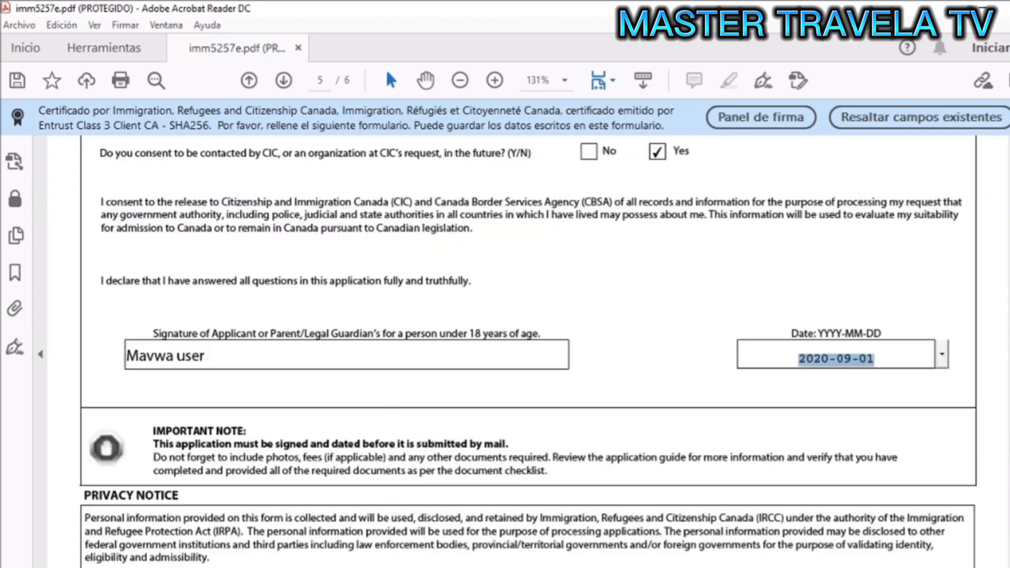
# - Scroll through page 6's barcodes, then return to page 1 showing Validated: Yes
pyautogui.scroll(-15, 529, 352)
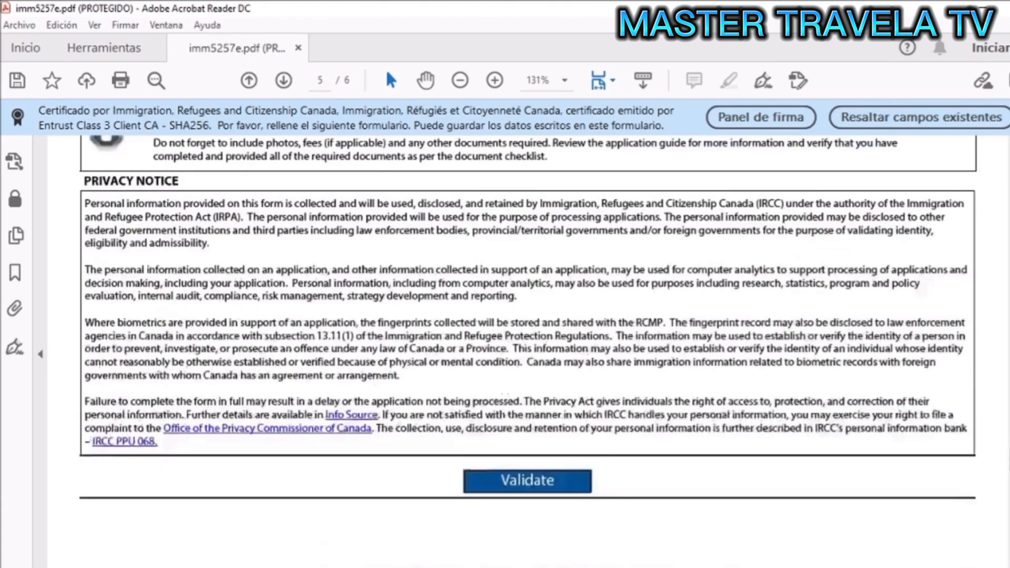
pyautogui.scroll(-5, 528, 353)
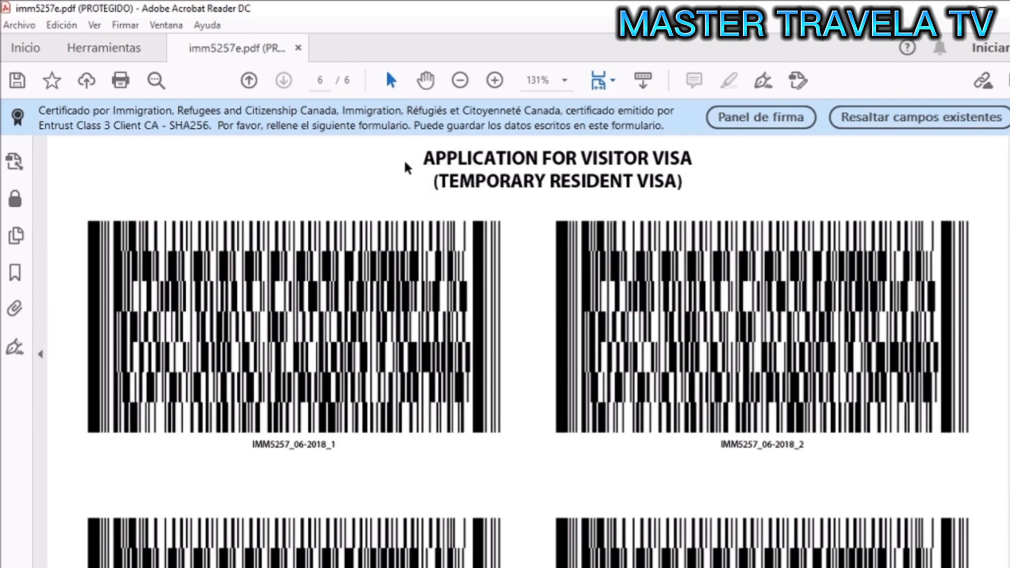
pyautogui.scroll(-10, 807, 247)
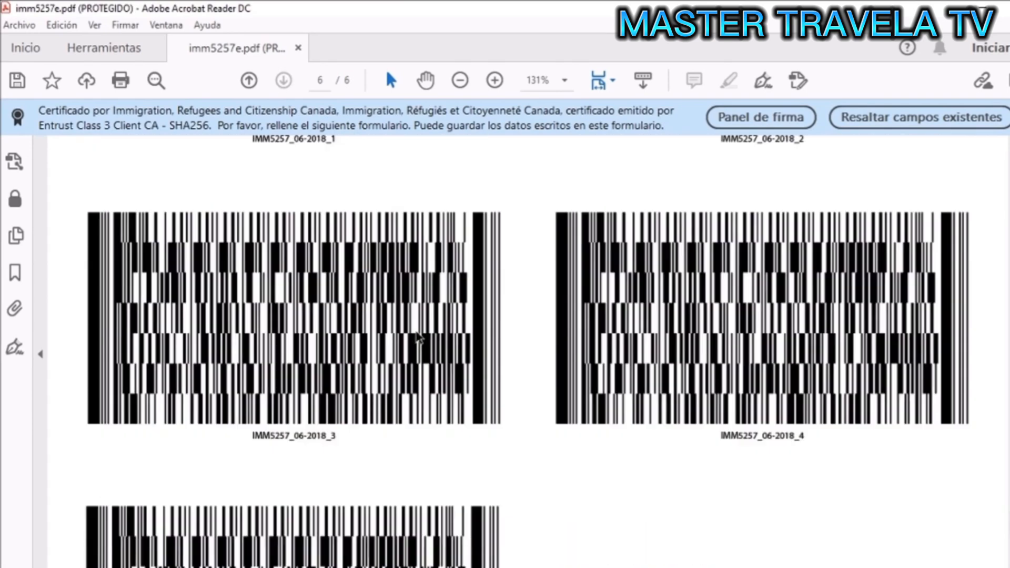
pyautogui.scroll(13, 418, 336)
pyautogui.scroll(-12, 416, 337)
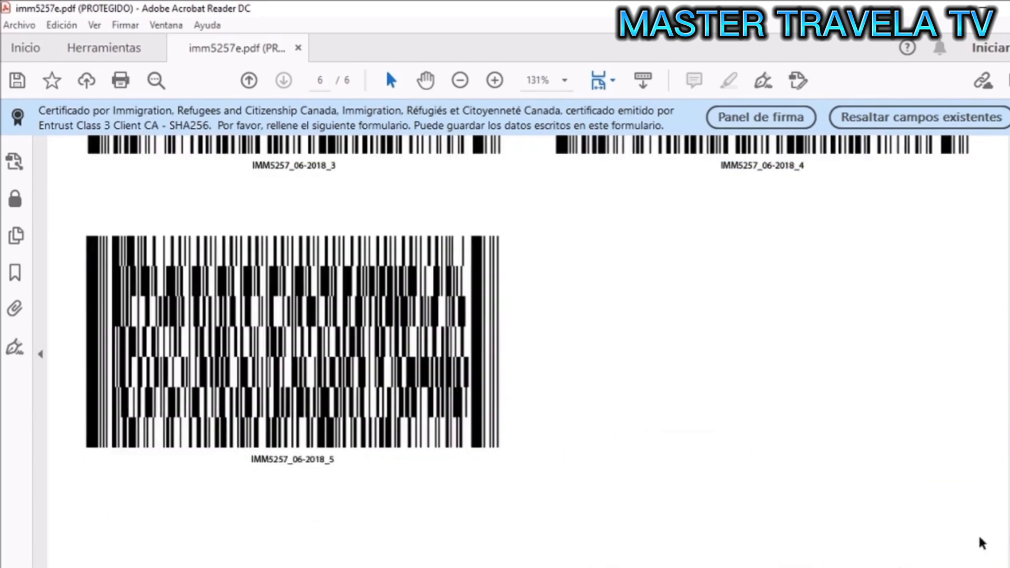
pyautogui.scroll(-3, 992, 444)
pyautogui.scroll(15, 991, 443)
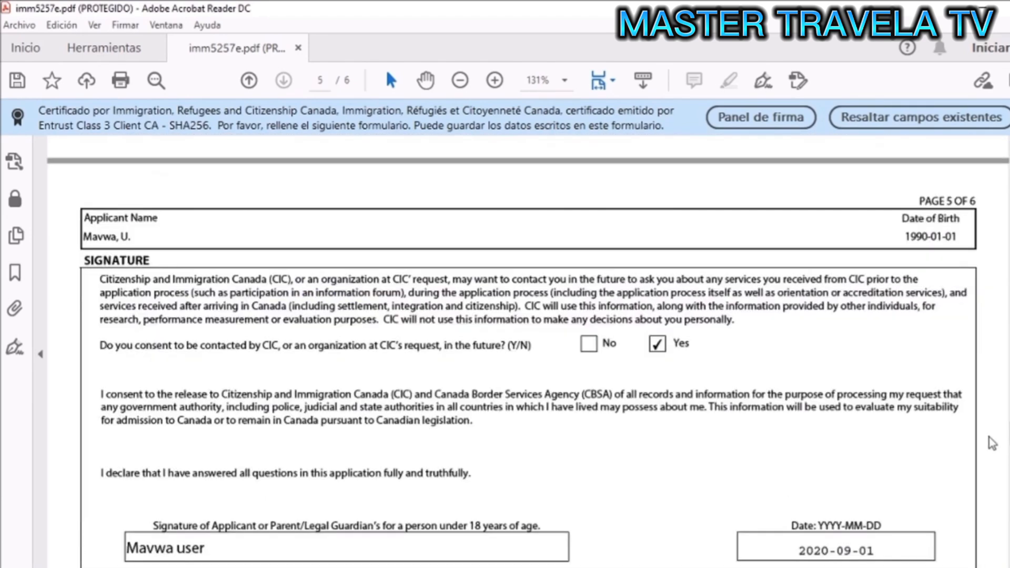
pyautogui.moveTo(989, 437); pyautogui.dragTo(998, 155)
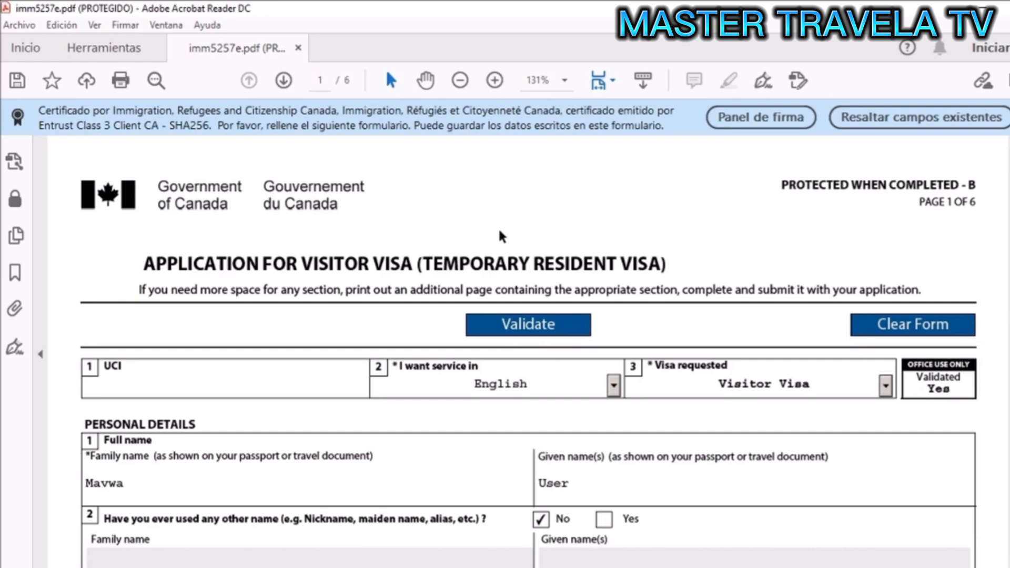
pyautogui.scroll(-1, 132, 397)
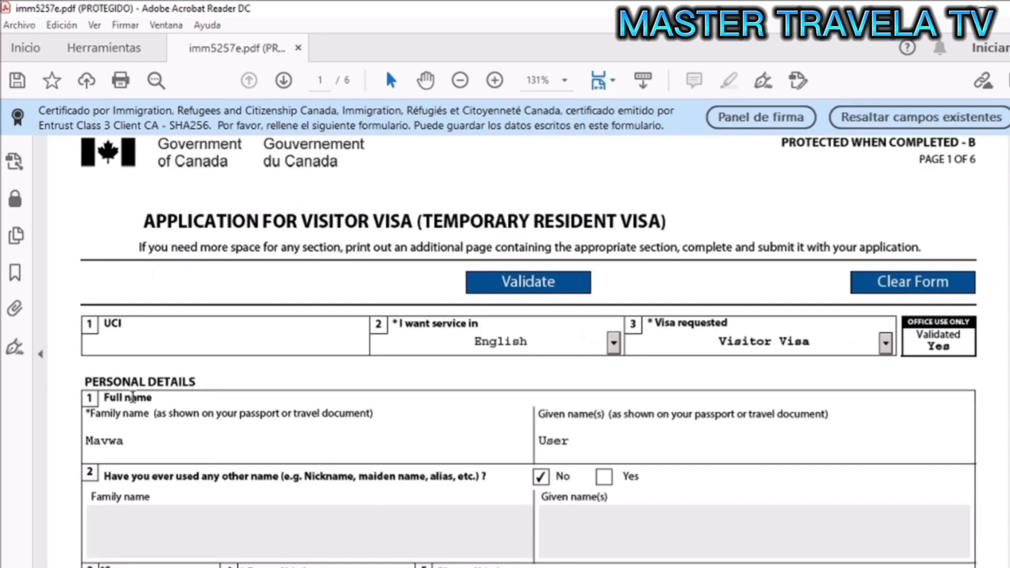